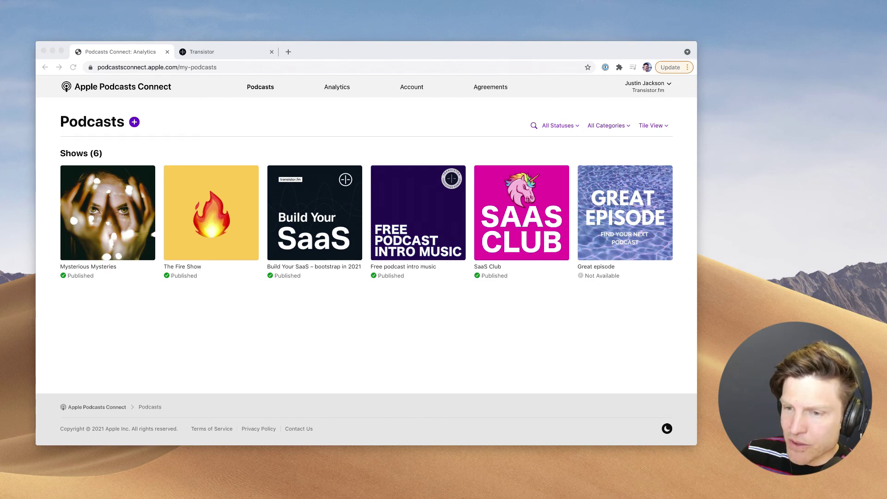
- Open Build Your SaaS episode 125's analytics, showing 272 listeners and 1.2K plays
{"action": "left_click", "coordinate": [203, 272]}
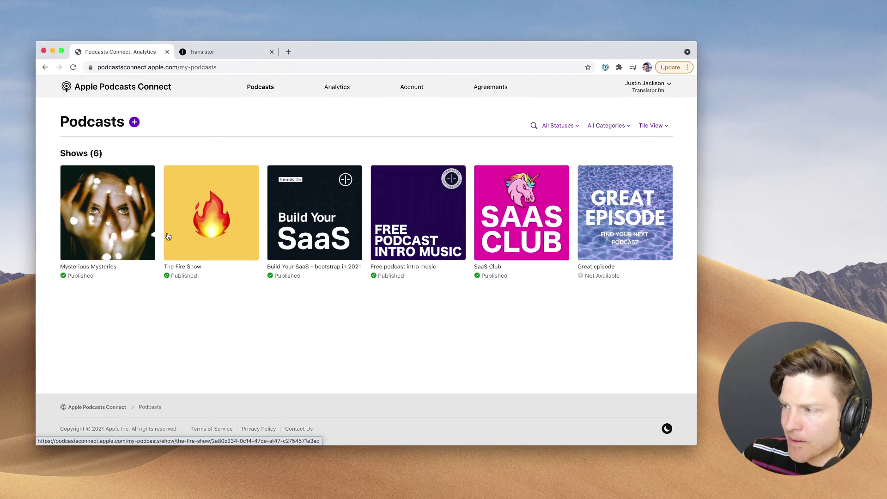
{"action": "left_click", "coordinate": [329, 225]}
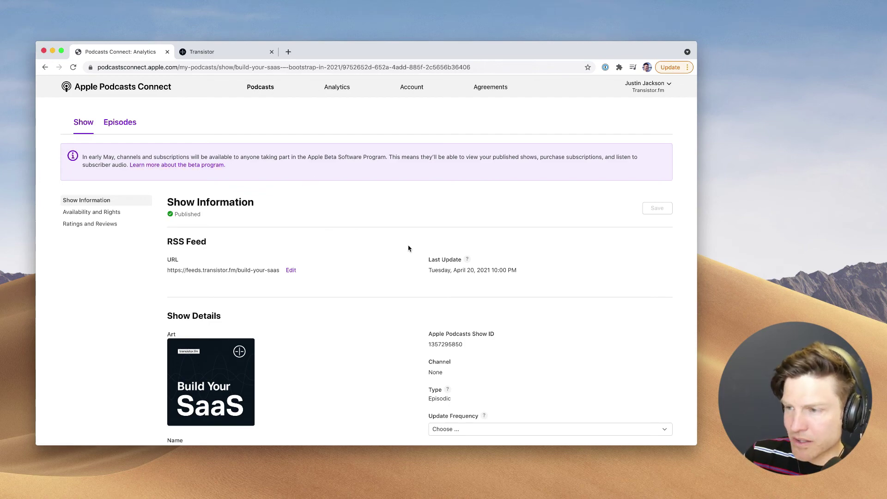
{"action": "scroll", "coordinate": [409, 249], "scroll_direction": "down", "scroll_amount": 3}
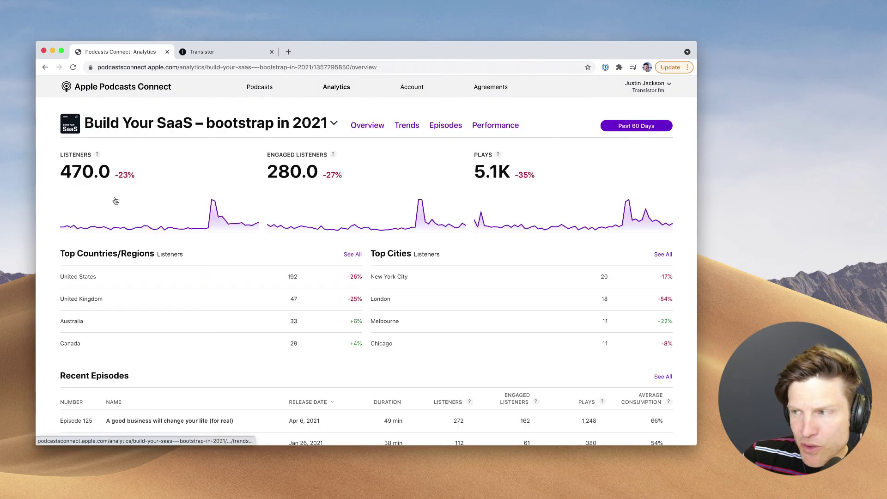
{"action": "scroll", "coordinate": [180, 190], "scroll_direction": "down", "scroll_amount": 5}
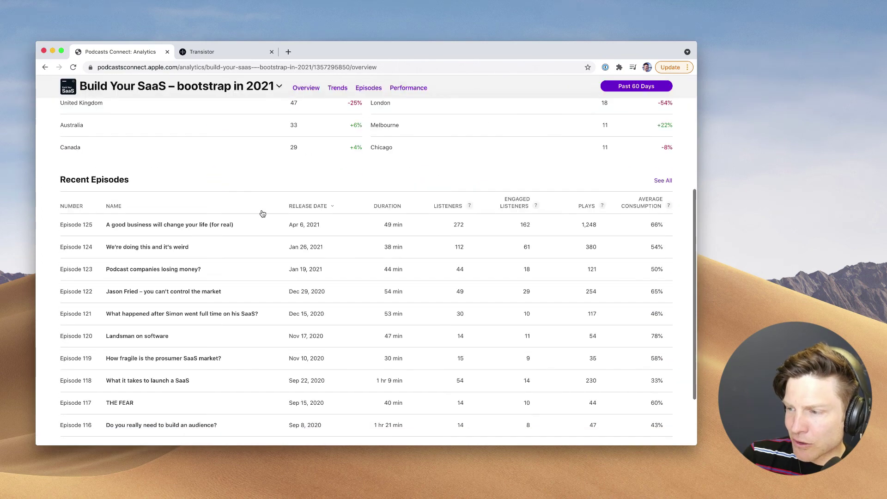
{"action": "left_click", "coordinate": [187, 226]}
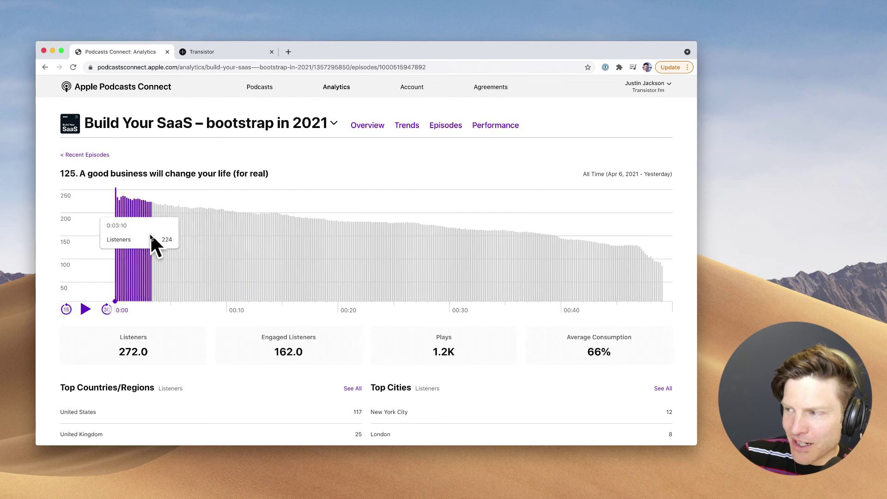
- Play episode 125's audio, resume from around 39:30, then pause it
{"action": "left_click", "coordinate": [85, 310]}
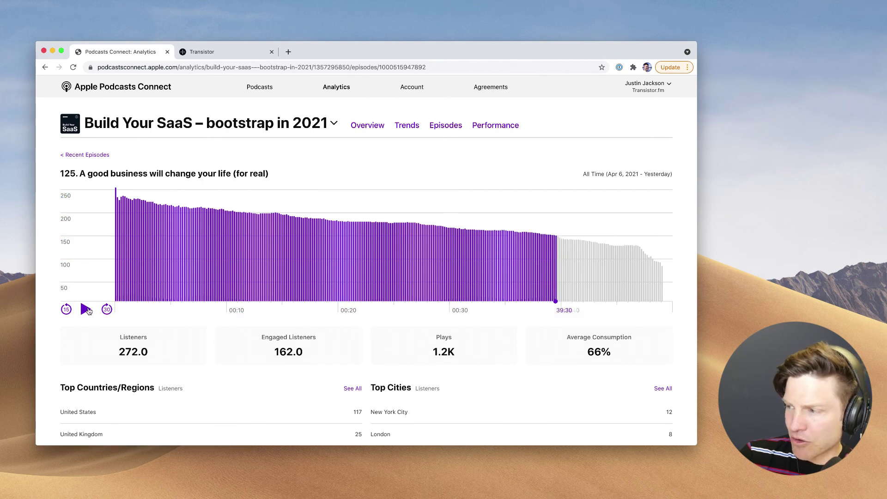
{"action": "left_click", "coordinate": [87, 310]}
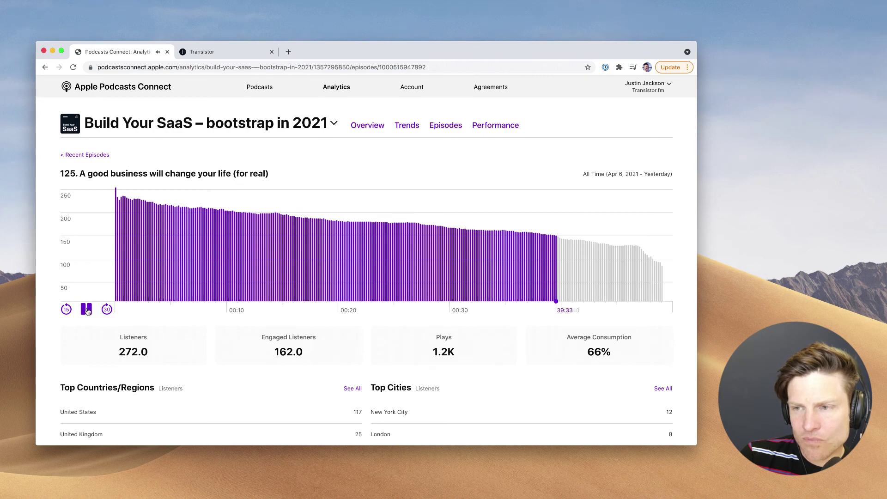
{"action": "left_click", "coordinate": [87, 310]}
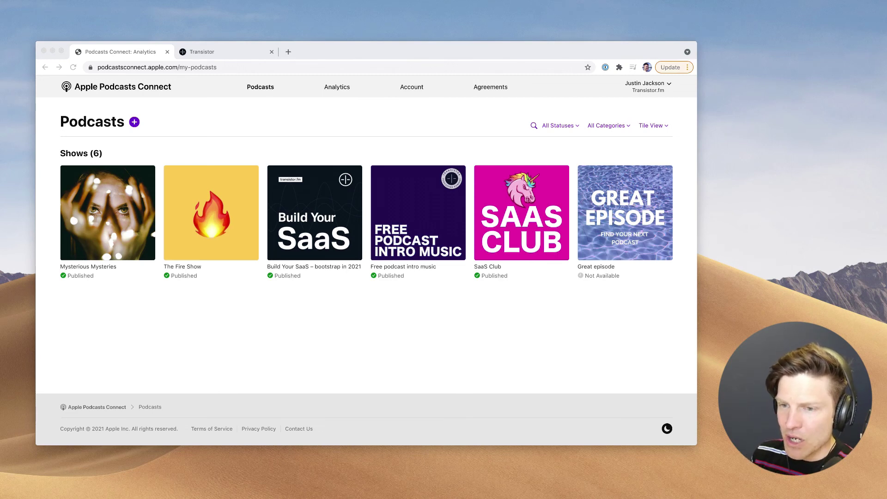
- Submit Podcast Channel to Spotify from Transistor's Distribution page
{"action": "left_click", "coordinate": [211, 53]}
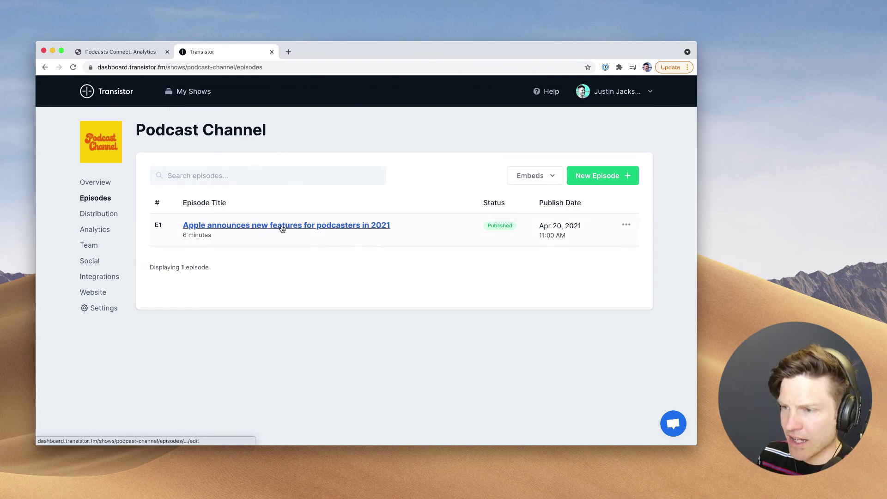
{"action": "left_click", "coordinate": [89, 216]}
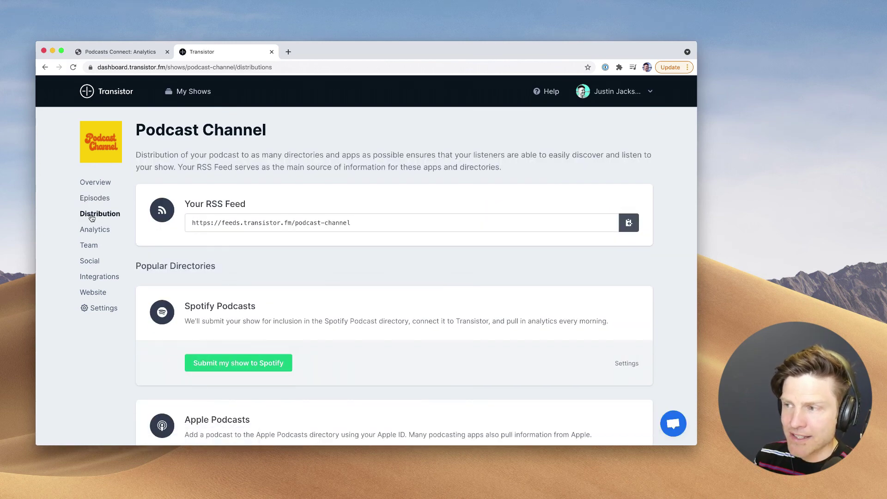
{"action": "scroll", "coordinate": [298, 235], "scroll_direction": "down", "scroll_amount": 3}
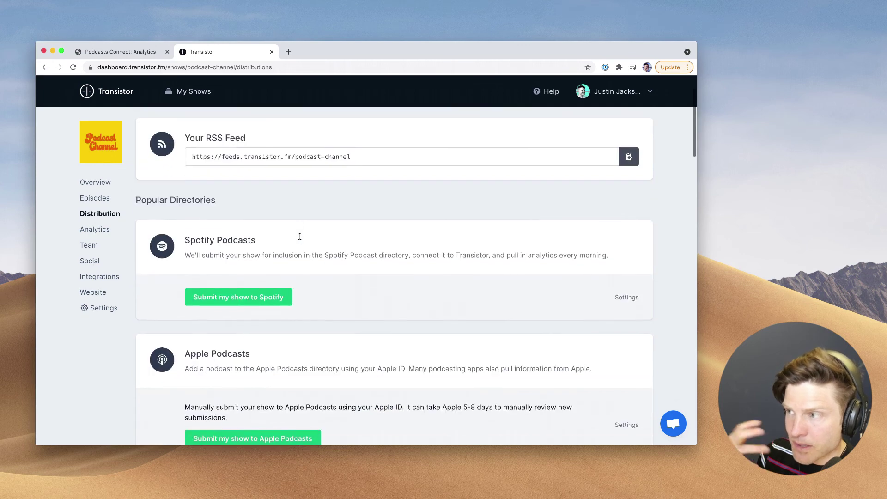
{"action": "scroll", "coordinate": [301, 242], "scroll_direction": "down", "scroll_amount": 3}
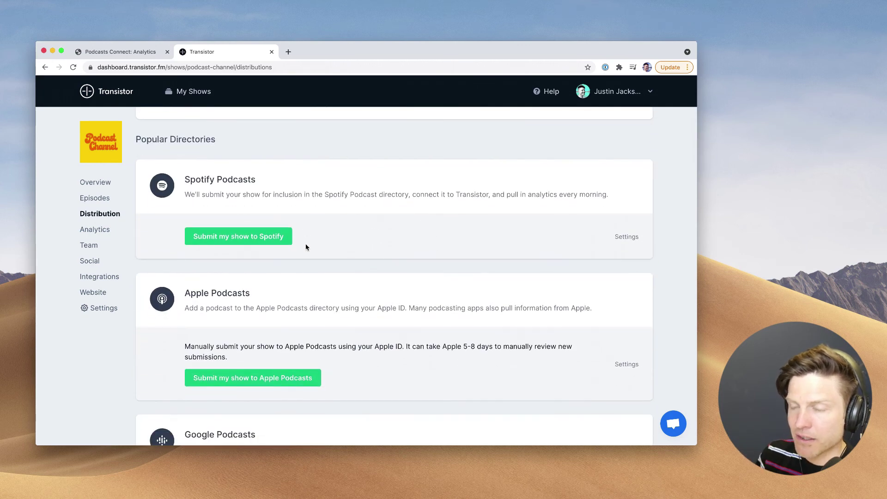
{"action": "left_click", "coordinate": [270, 236]}
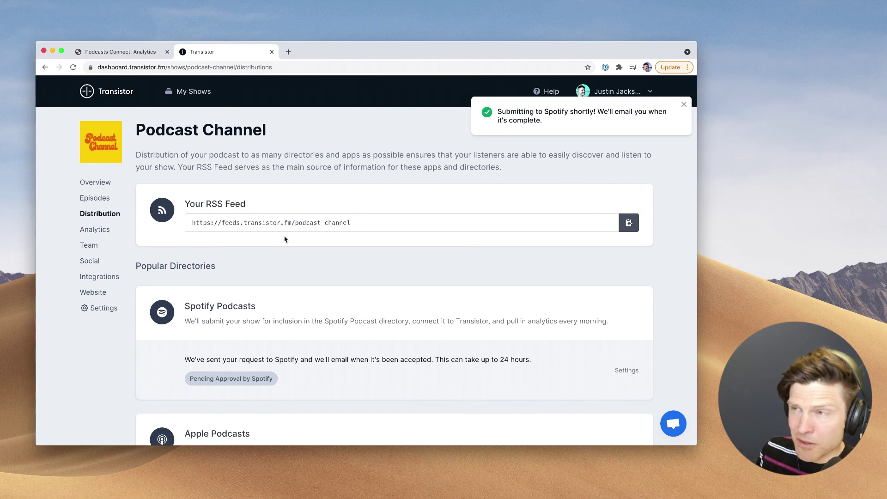
{"action": "scroll", "coordinate": [511, 361], "scroll_direction": "down", "scroll_amount": 2}
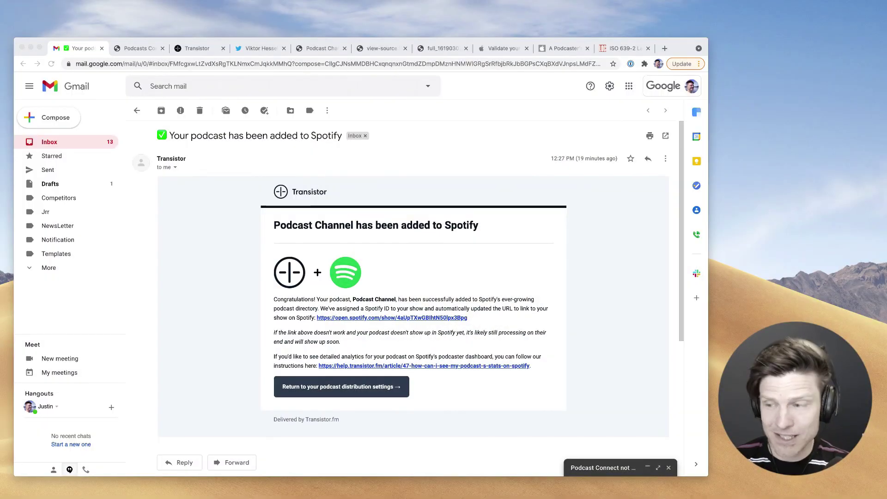
- Follow the open.spotify.com show link in the 'added to Spotify' confirmation email
{"action": "left_click", "coordinate": [332, 198]}
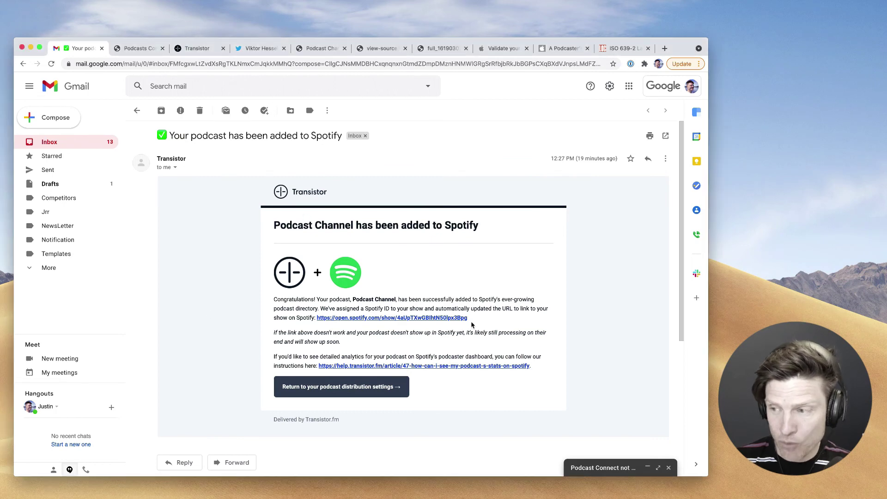
{"action": "left_click", "coordinate": [398, 318]}
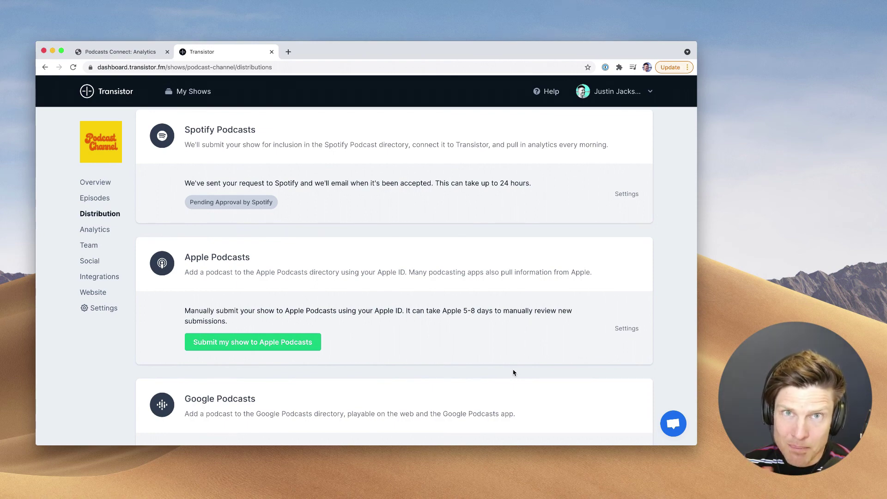
- Submit Podcast Channel to Google Podcasts from the Google Podcasts card
{"action": "scroll", "coordinate": [513, 375], "scroll_direction": "down", "scroll_amount": 5}
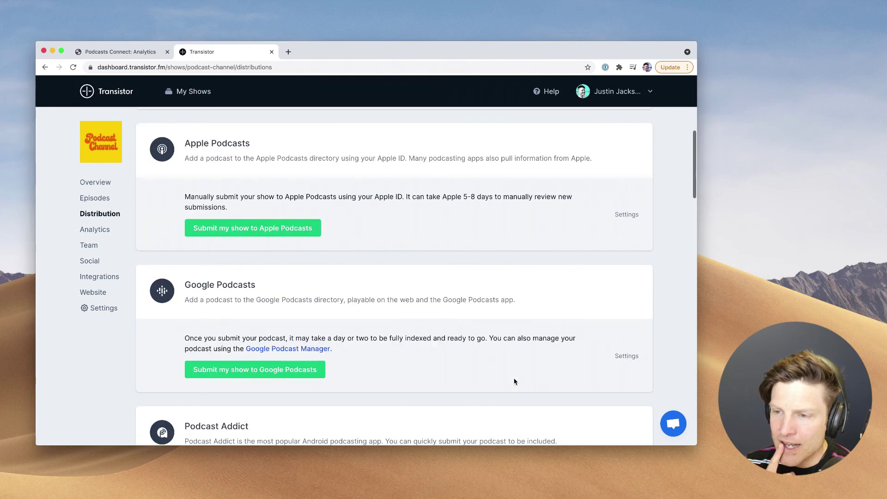
{"action": "left_click", "coordinate": [301, 371]}
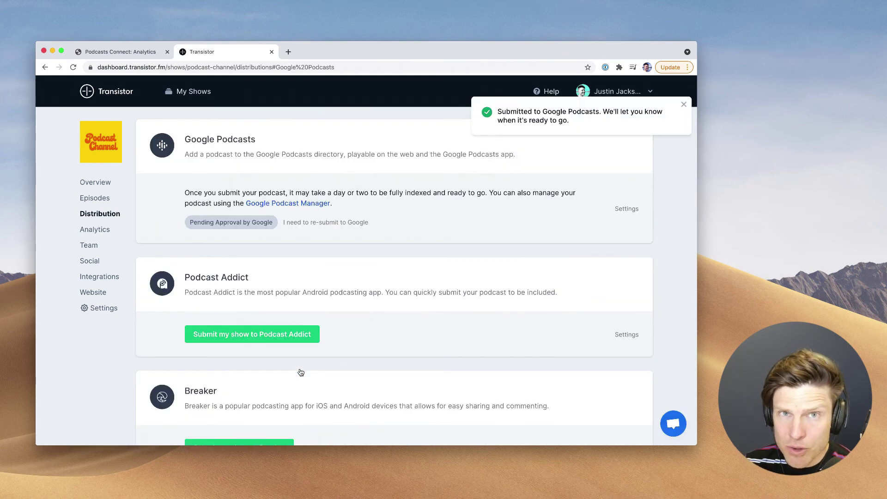
{"action": "scroll", "coordinate": [301, 372], "scroll_direction": "up", "scroll_amount": 8}
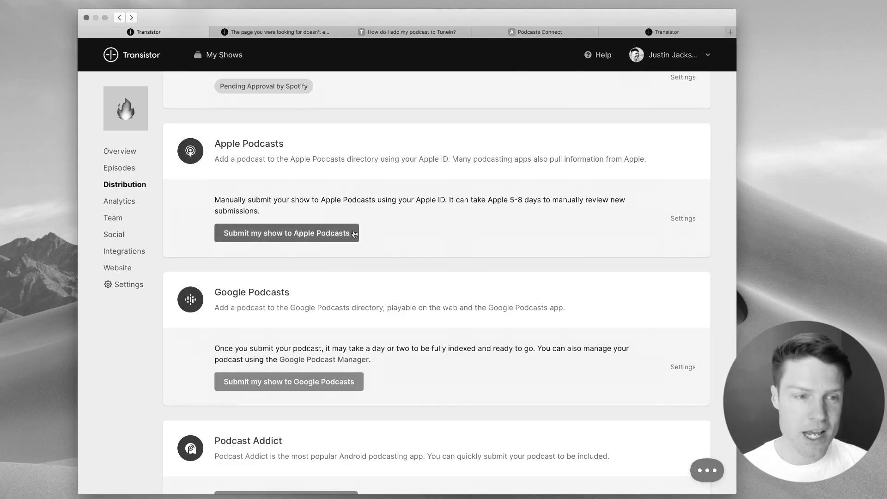
- Start the Apple Podcasts submission and validate the pre-filled hot-stuff RSS feed URL
{"action": "left_click", "coordinate": [355, 233]}
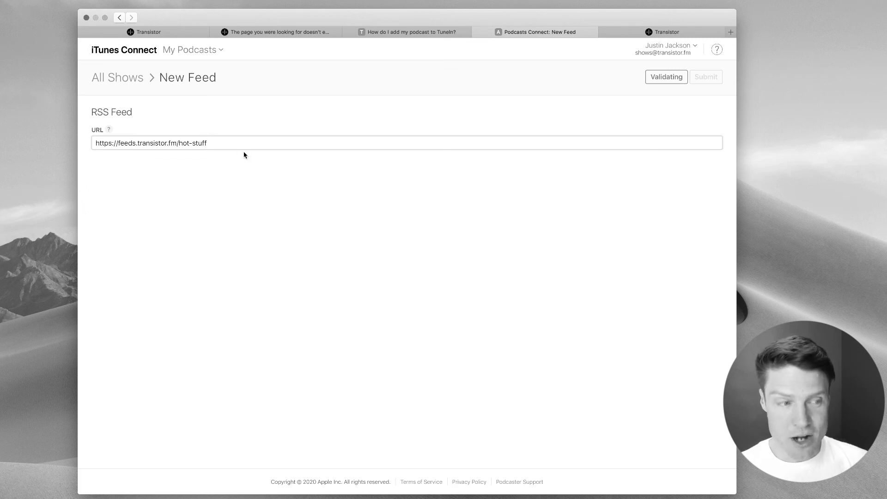
{"action": "left_click", "coordinate": [675, 79]}
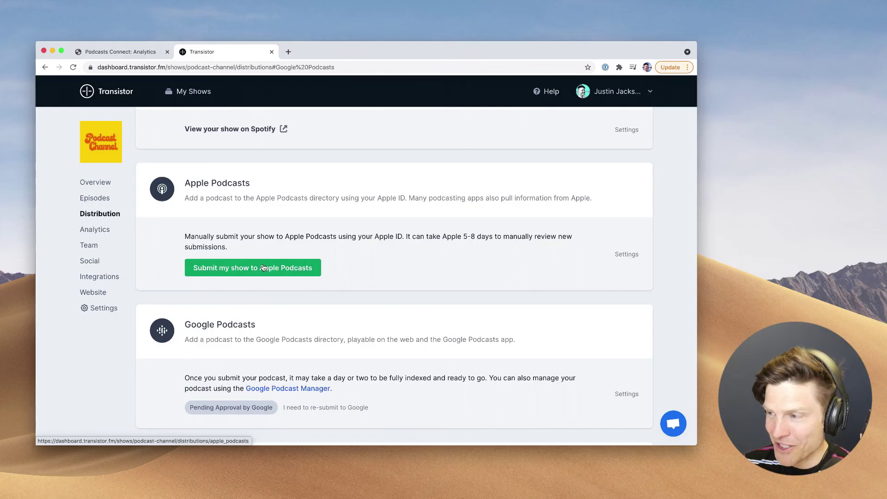
{"action": "left_click", "coordinate": [263, 268]}
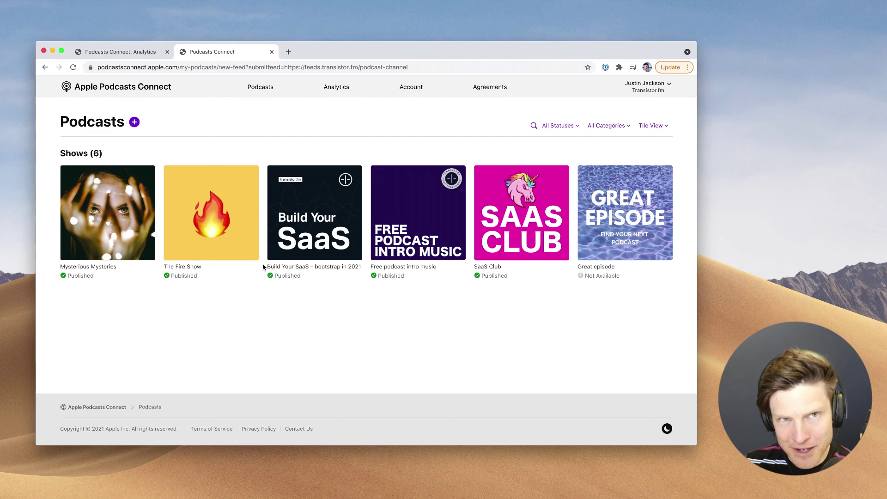
{"action": "left_click", "coordinate": [46, 72]}
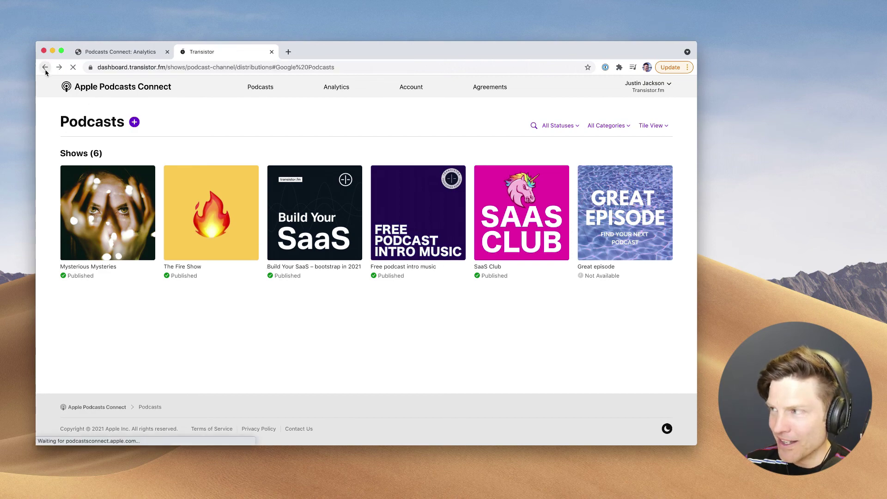
{"action": "left_click", "coordinate": [312, 275]}
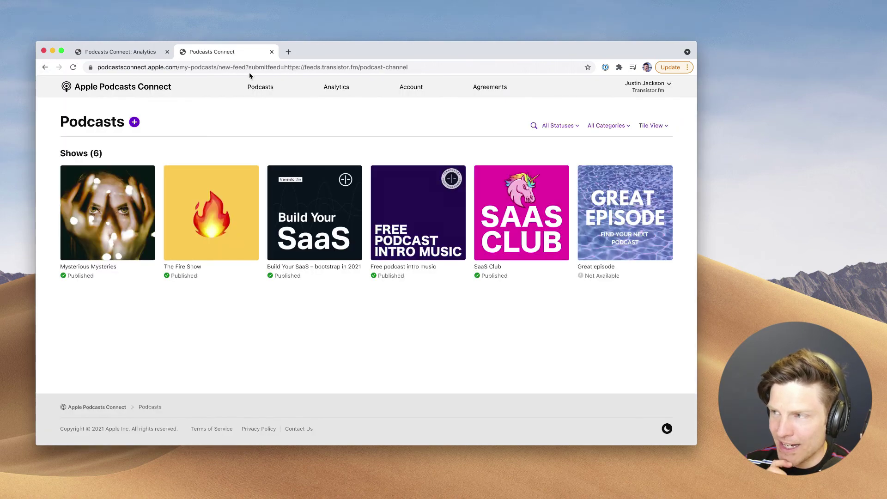
{"action": "left_click_drag", "start_coordinate": [248, 65], "coordinate": [439, 70]}
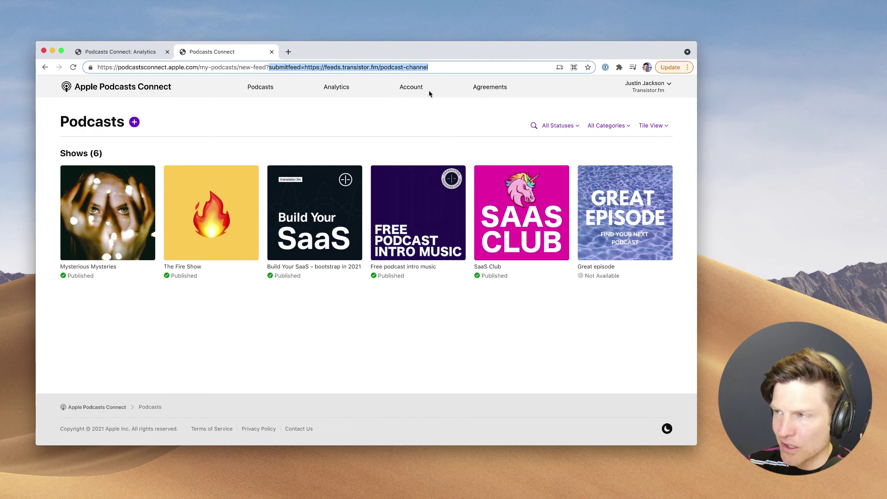
{"action": "left_click", "coordinate": [45, 67]}
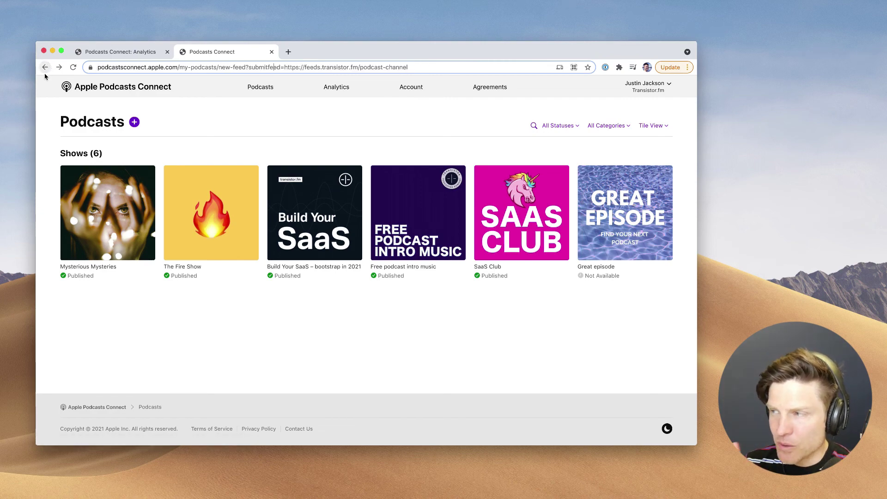
{"action": "left_click", "coordinate": [45, 67]}
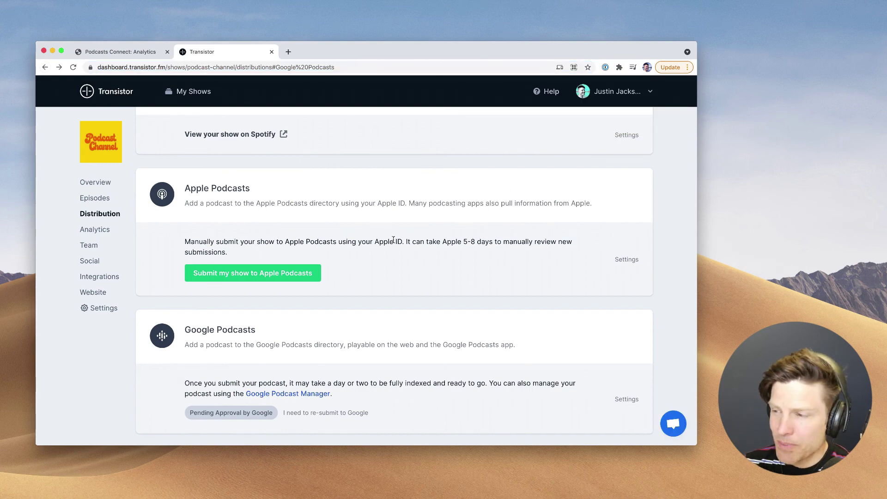
- Submit Podcast Channel to Podcast Addict and copy its Transistor RSS feed URL
{"action": "scroll", "coordinate": [417, 300], "scroll_direction": "down", "scroll_amount": 4}
{"action": "scroll", "coordinate": [418, 303], "scroll_direction": "up", "scroll_amount": 8}
{"action": "scroll", "coordinate": [418, 303], "scroll_direction": "up", "scroll_amount": 1}
{"action": "scroll", "coordinate": [427, 350], "scroll_direction": "down", "scroll_amount": 8}
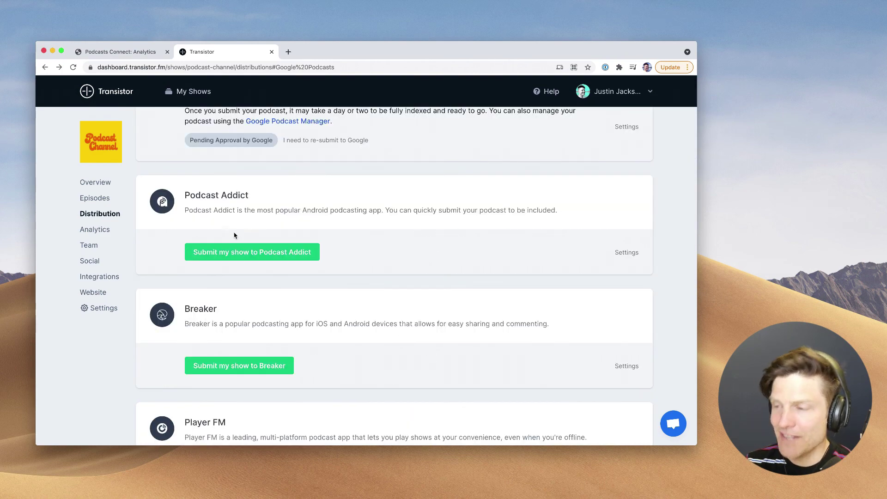
{"action": "left_click", "coordinate": [242, 254]}
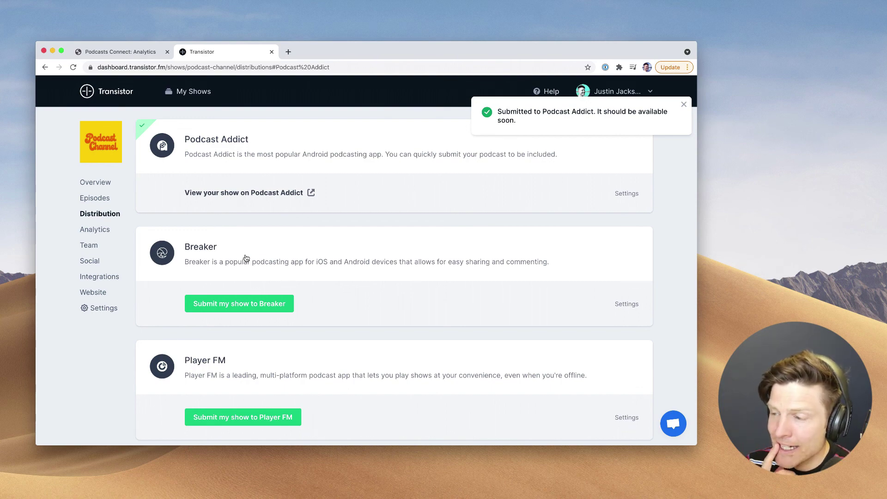
{"action": "scroll", "coordinate": [375, 211], "scroll_direction": "up", "scroll_amount": 10}
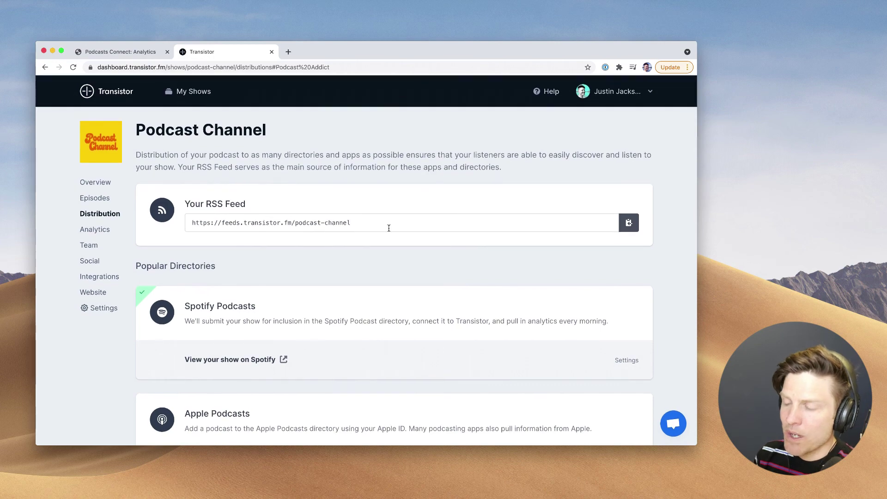
{"action": "left_click", "coordinate": [629, 223]}
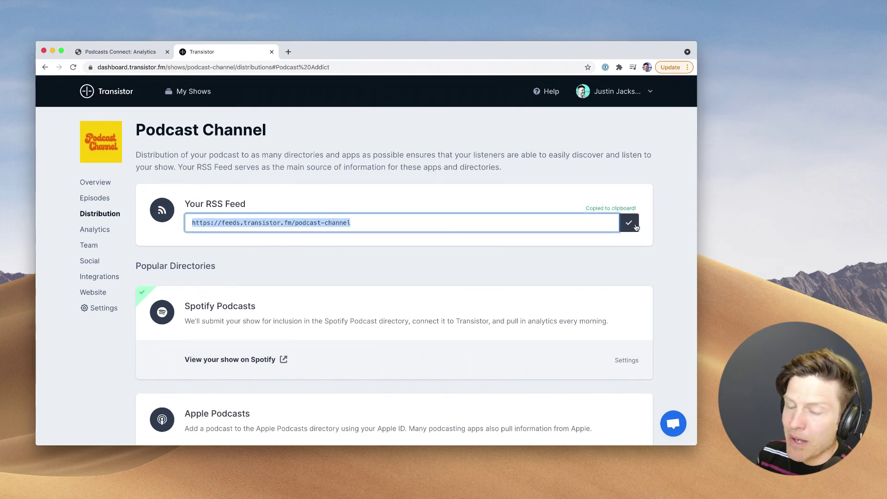
- Choose New Show from the + menu beside Podcasts in Apple Podcasts Connect
{"action": "left_click", "coordinate": [145, 54]}
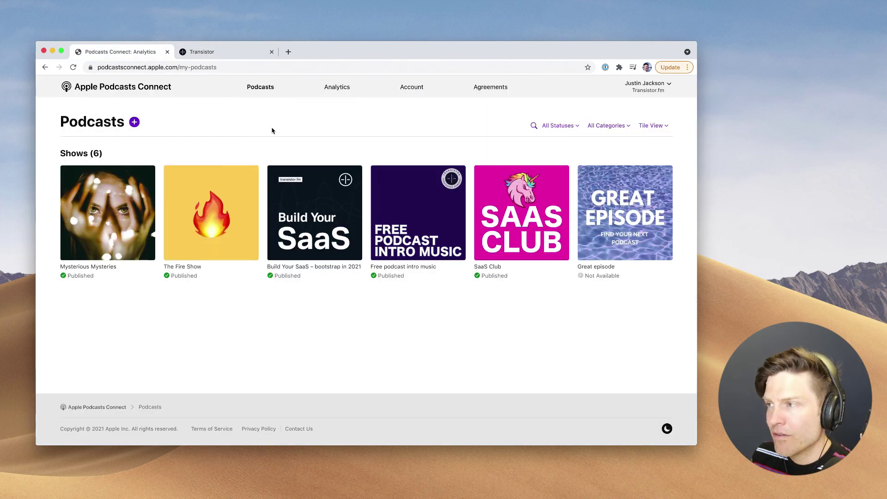
{"action": "left_click", "coordinate": [133, 123]}
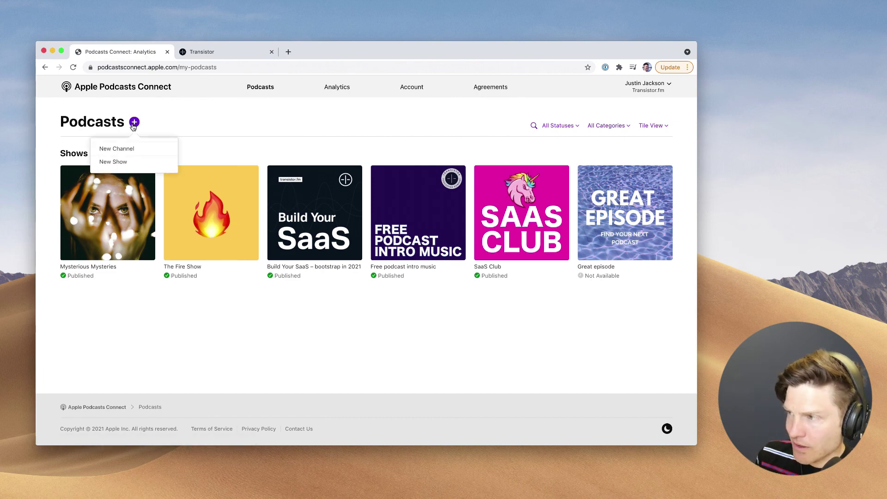
{"action": "left_click", "coordinate": [123, 161]}
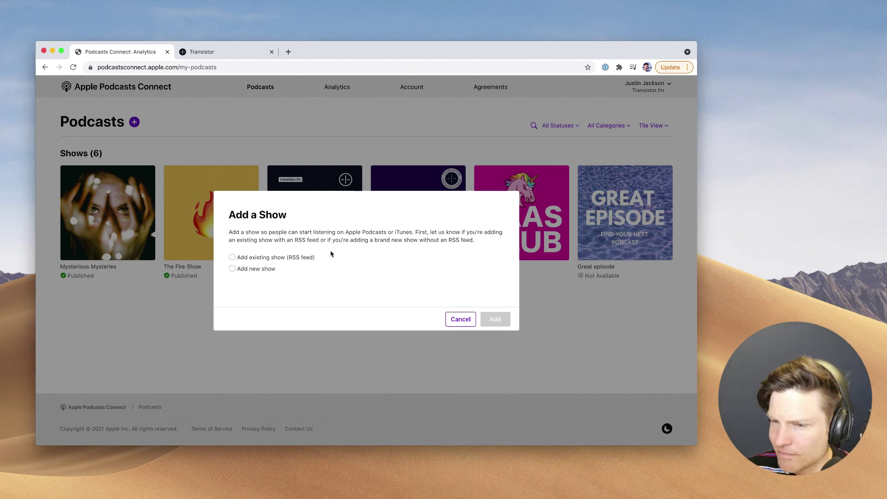
- Create a feedless draft show named 'What is this' and review its Show Information page
{"action": "left_click", "coordinate": [254, 270]}
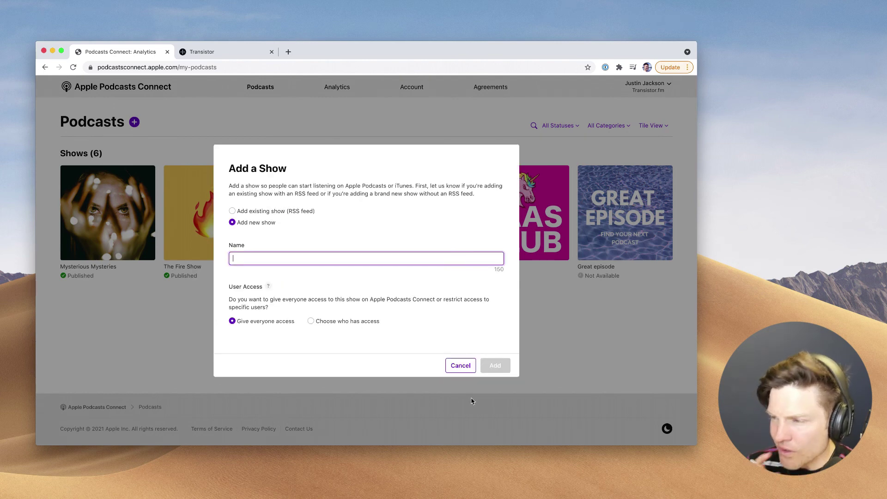
{"action": "type", "text": "W"}
{"action": "key", "text": "BackSpace"}
{"action": "type", "text": "Whsy"}
{"action": "type", "text": " is this"}
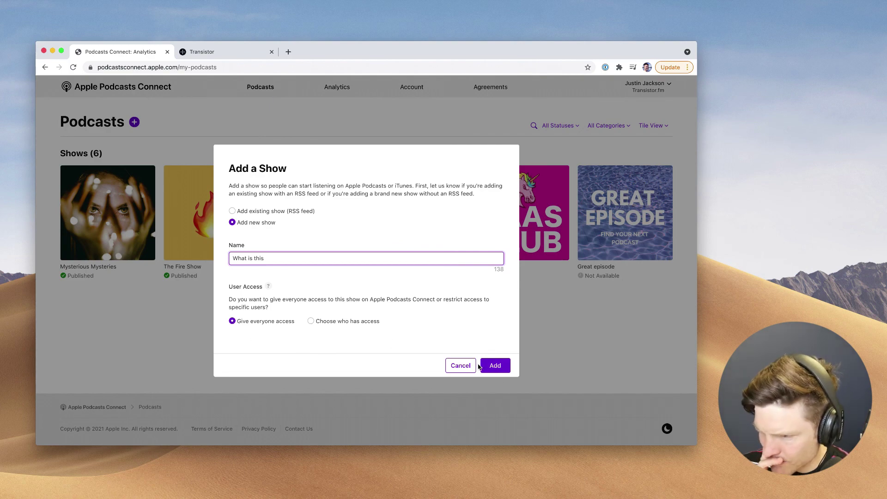
{"action": "left_click", "coordinate": [492, 368]}
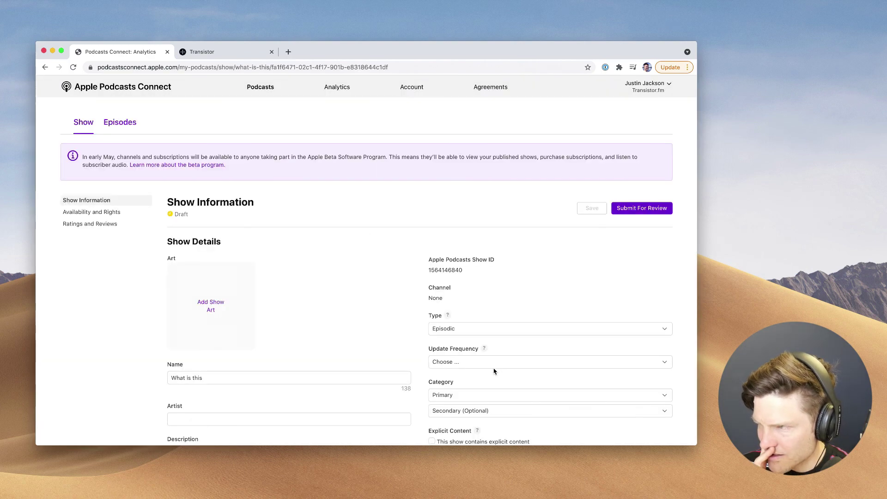
{"action": "scroll", "coordinate": [498, 371], "scroll_direction": "down", "scroll_amount": 10}
{"action": "scroll", "coordinate": [500, 376], "scroll_direction": "up", "scroll_amount": 10}
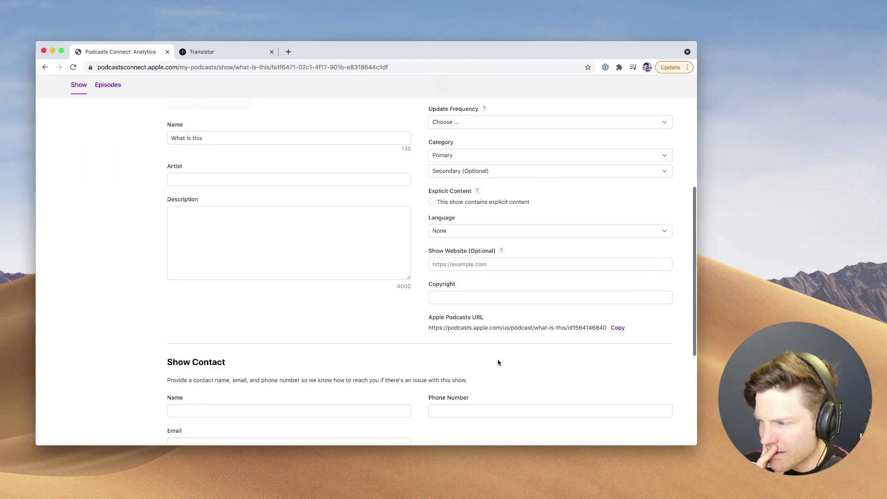
{"action": "scroll", "coordinate": [498, 363], "scroll_direction": "down", "scroll_amount": 2}
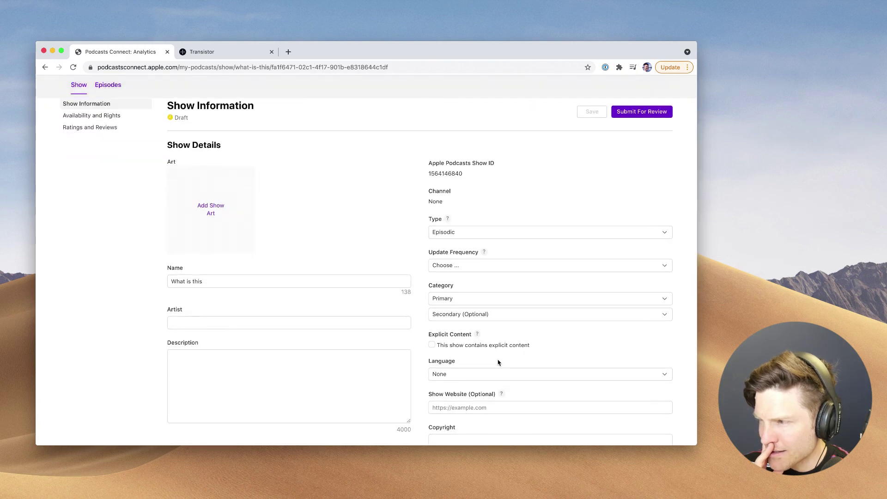
{"action": "scroll", "coordinate": [498, 362], "scroll_direction": "down", "scroll_amount": 10}
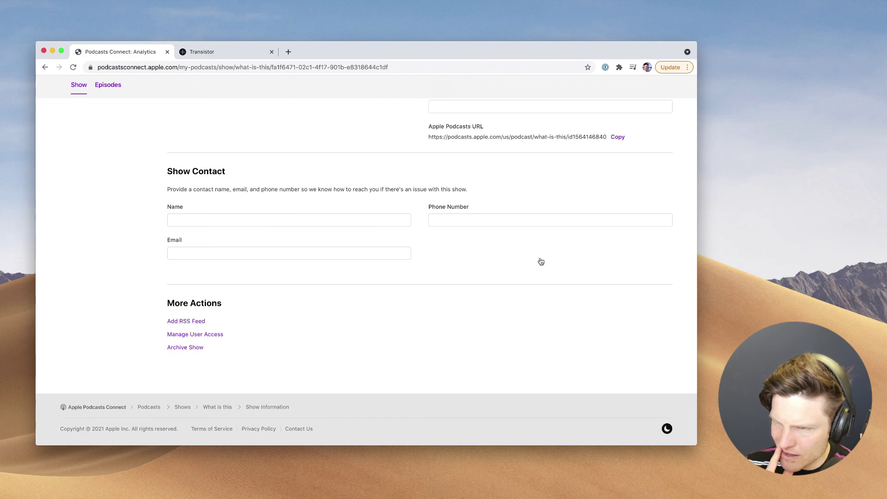
{"action": "scroll", "coordinate": [542, 259], "scroll_direction": "up", "scroll_amount": 10}
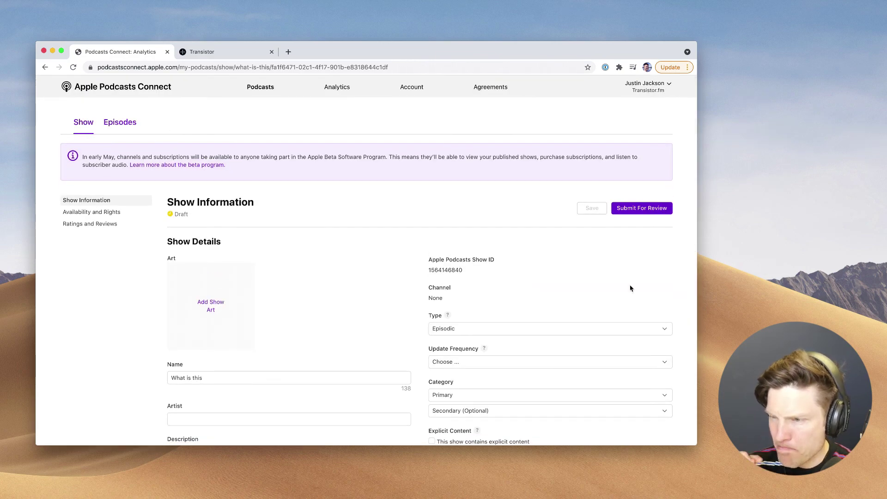
{"action": "scroll", "coordinate": [618, 291], "scroll_direction": "down", "scroll_amount": 5}
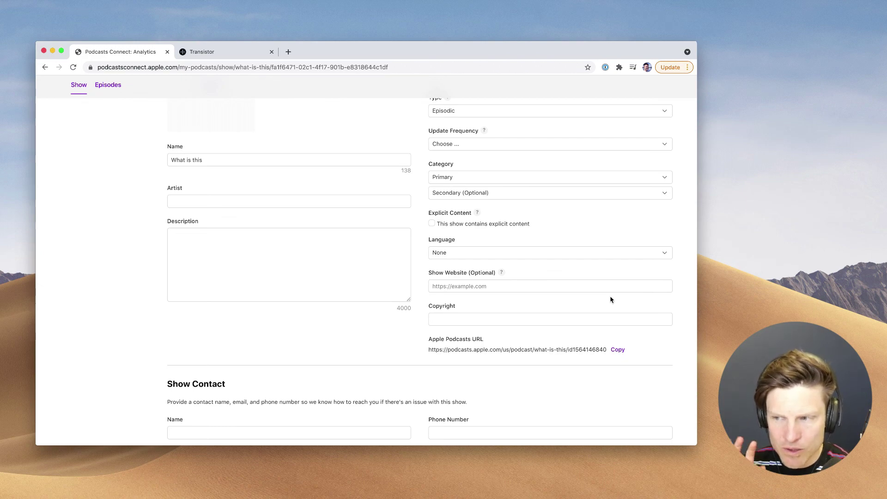
{"action": "scroll", "coordinate": [597, 294], "scroll_direction": "up", "scroll_amount": 5}
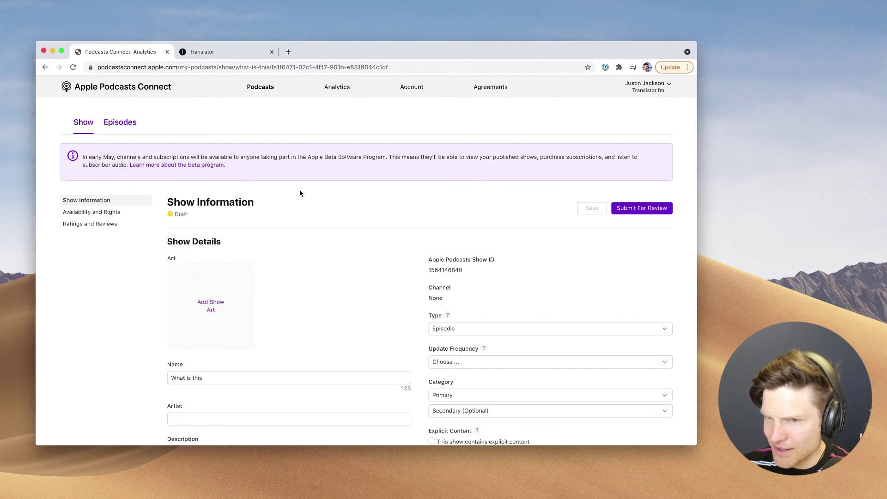
- Add the copied Transistor feed as an existing RSS show, creating the Podcast Channel draft
{"action": "left_click", "coordinate": [45, 67]}
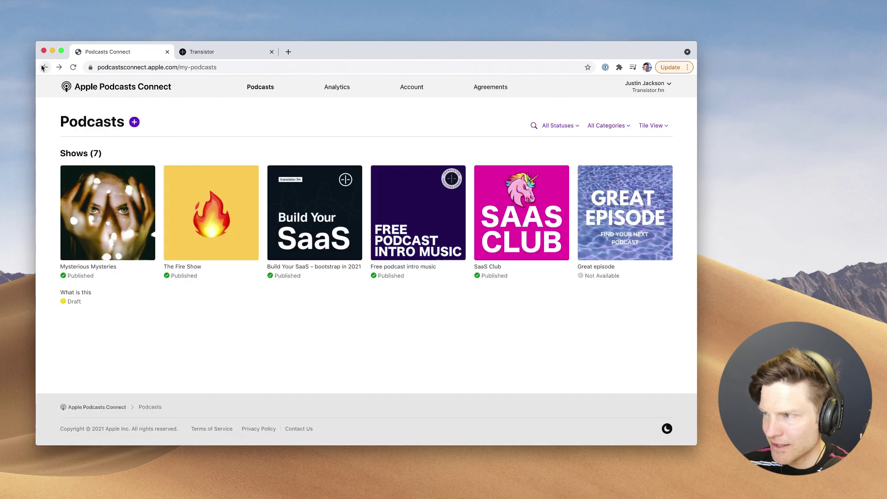
{"action": "left_click", "coordinate": [134, 123]}
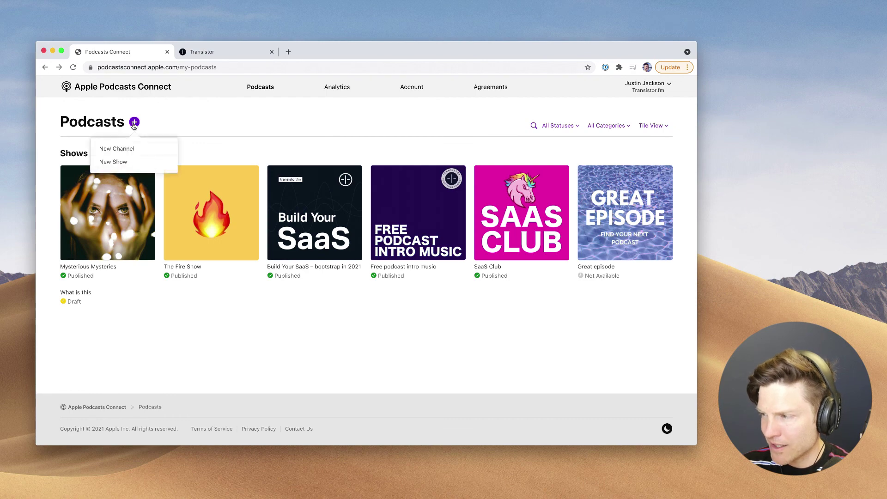
{"action": "left_click", "coordinate": [122, 162]}
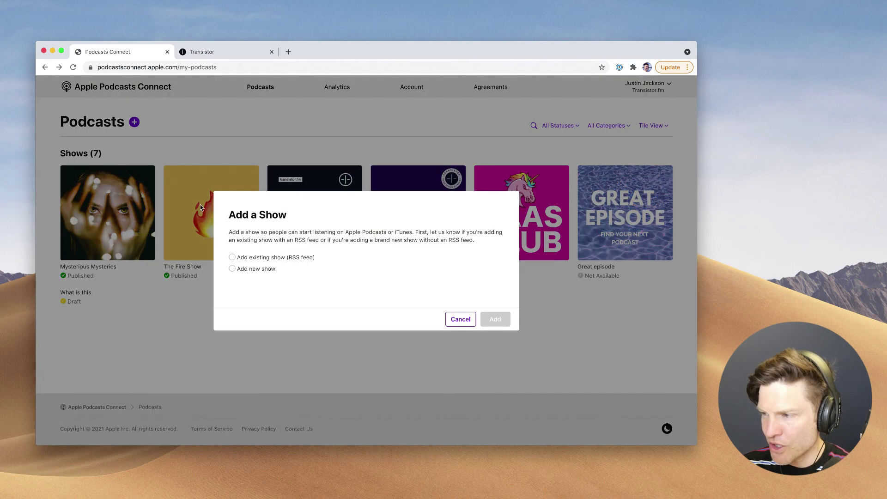
{"action": "left_click", "coordinate": [251, 257]}
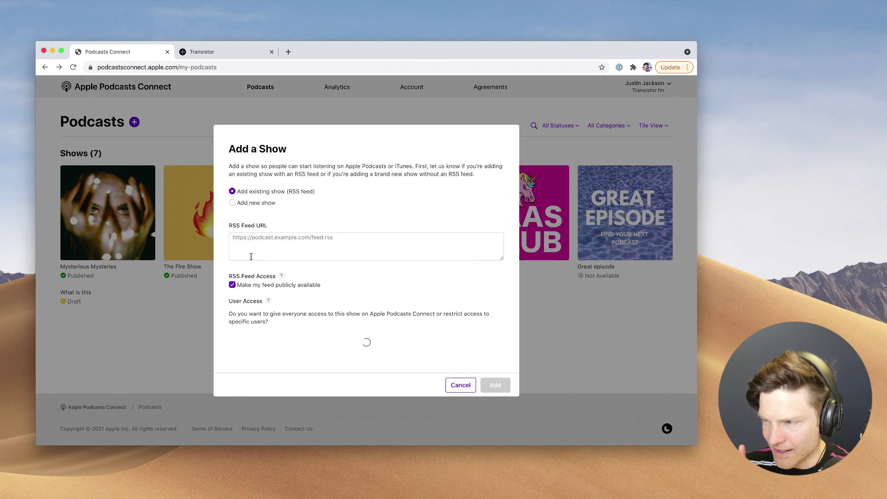
{"action": "left_click", "coordinate": [317, 250]}
{"action": "key", "text": "super+v"}
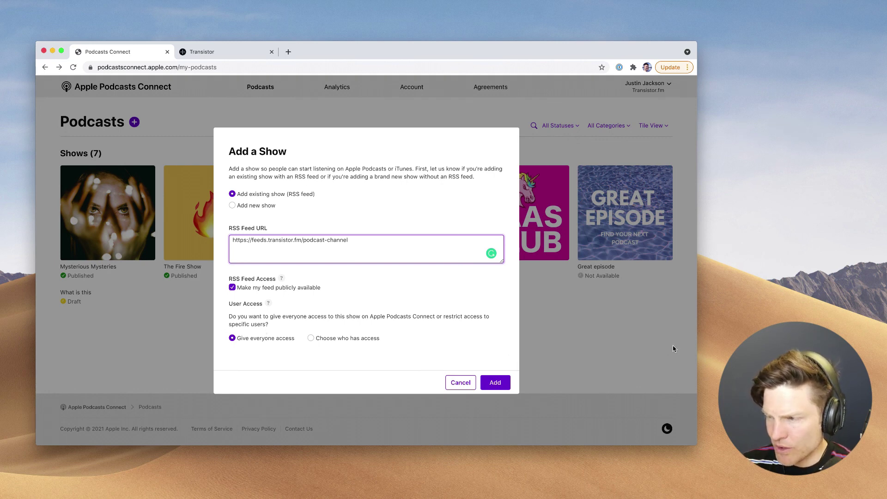
{"action": "left_click", "coordinate": [502, 384]}
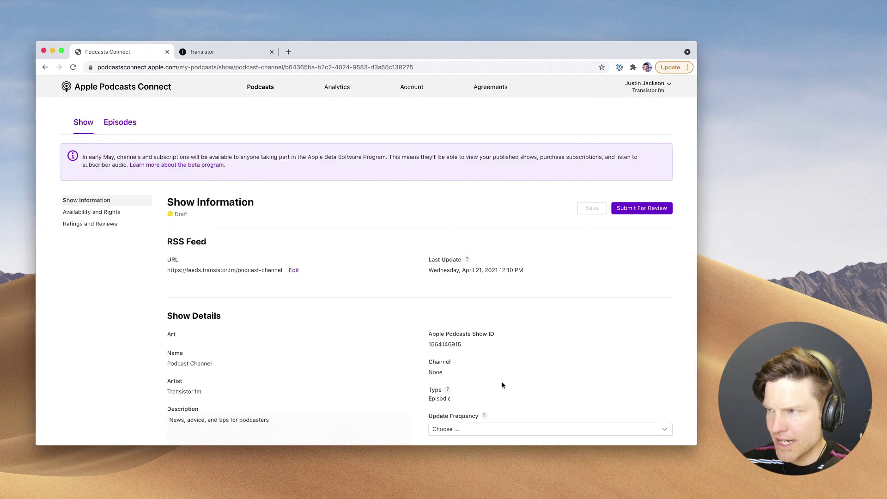
{"action": "scroll", "coordinate": [531, 386], "scroll_direction": "down", "scroll_amount": 5}
{"action": "scroll", "coordinate": [570, 393], "scroll_direction": "down", "scroll_amount": 1}
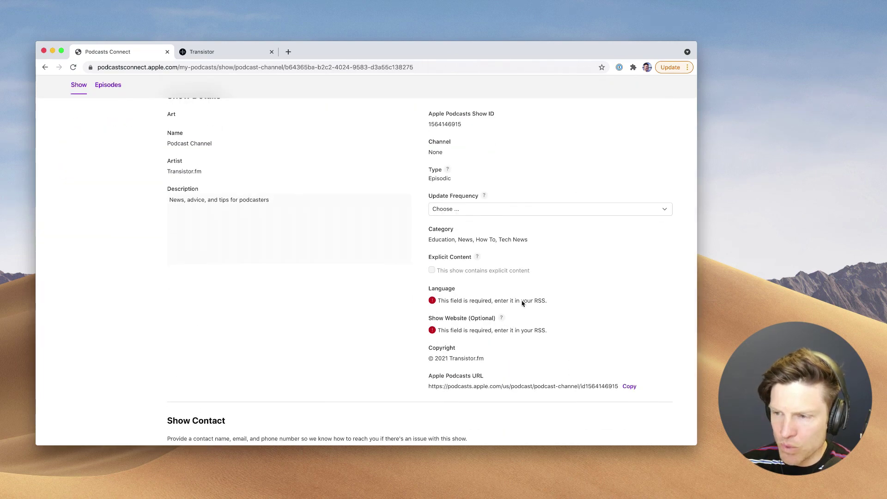
- Resave Transistor's Podcast Channel settings with Spoken Language kept as English
{"action": "left_click", "coordinate": [237, 55]}
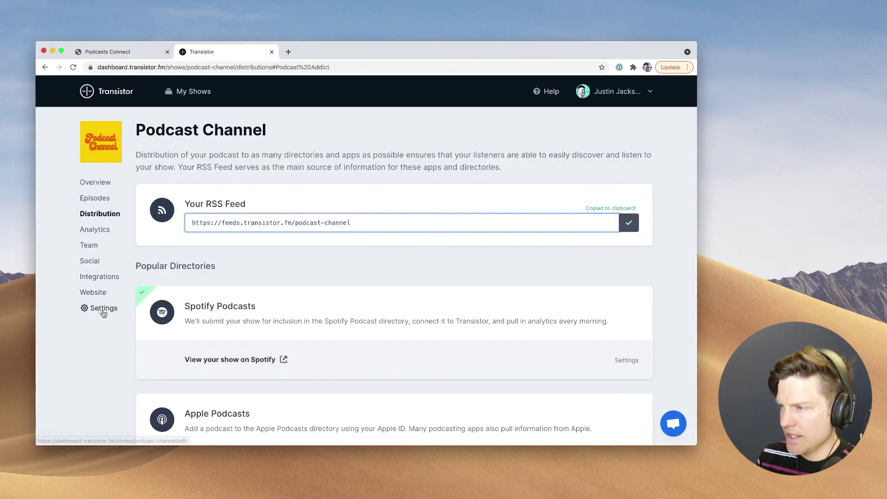
{"action": "left_click", "coordinate": [102, 309]}
{"action": "scroll", "coordinate": [461, 372], "scroll_direction": "down", "scroll_amount": 10}
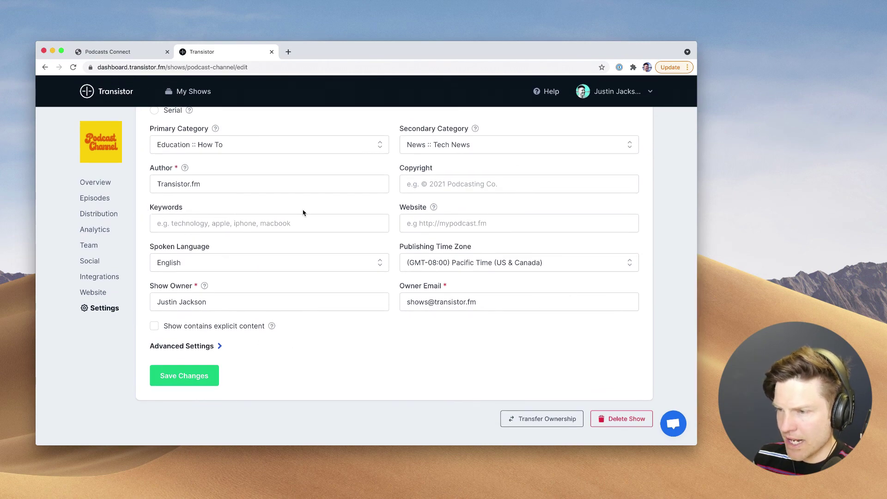
{"action": "scroll", "coordinate": [299, 215], "scroll_direction": "up", "scroll_amount": 2}
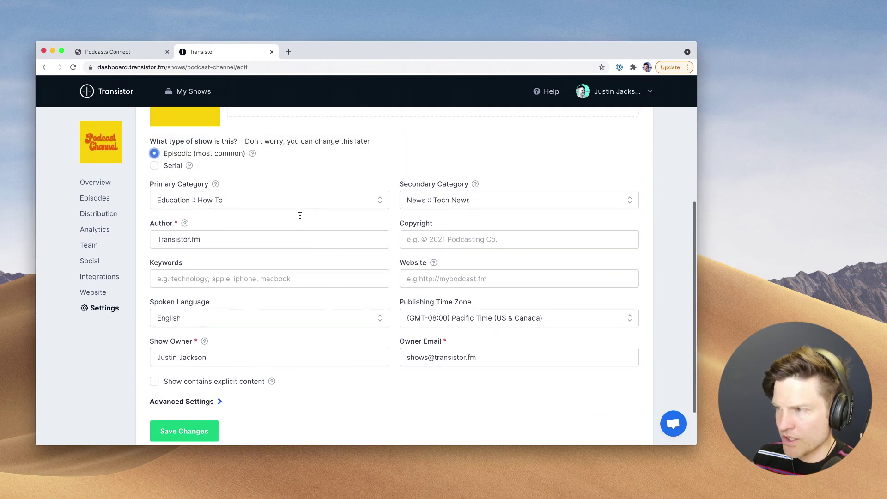
{"action": "left_click", "coordinate": [267, 319]}
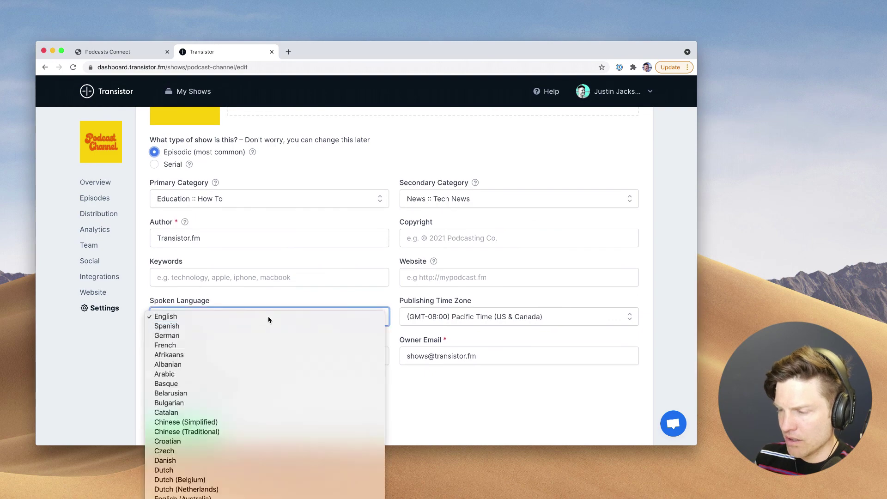
{"action": "left_click", "coordinate": [267, 317]}
{"action": "scroll", "coordinate": [277, 415], "scroll_direction": "down", "scroll_amount": 2}
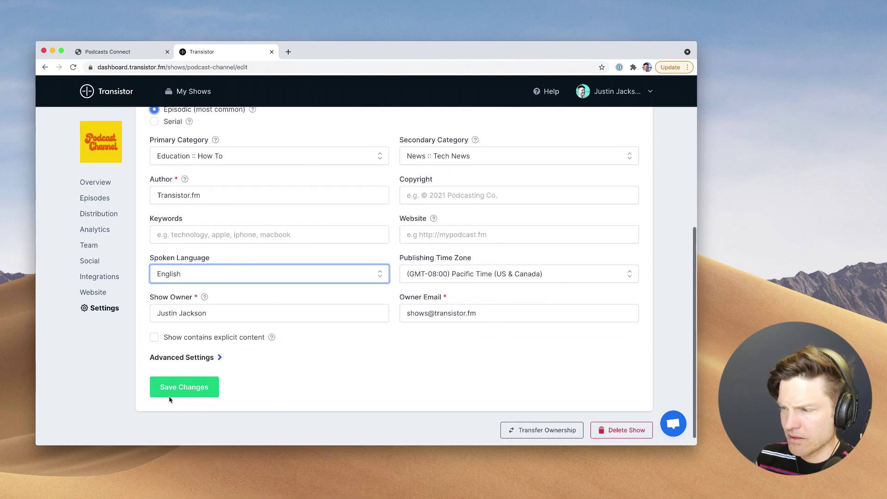
{"action": "left_click", "coordinate": [182, 387]}
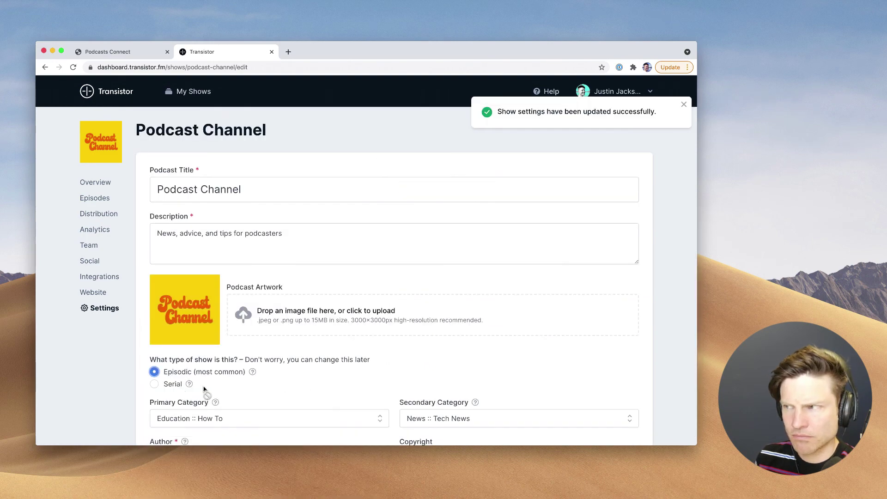
- Set Podcast Channel's Update Frequency to Weekly and review Availability and Rights
{"action": "left_click", "coordinate": [132, 52]}
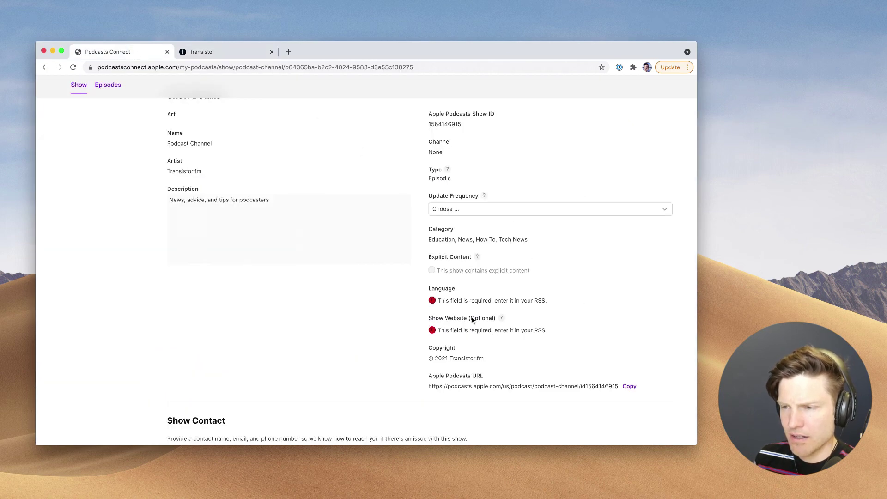
{"action": "left_click", "coordinate": [497, 206]}
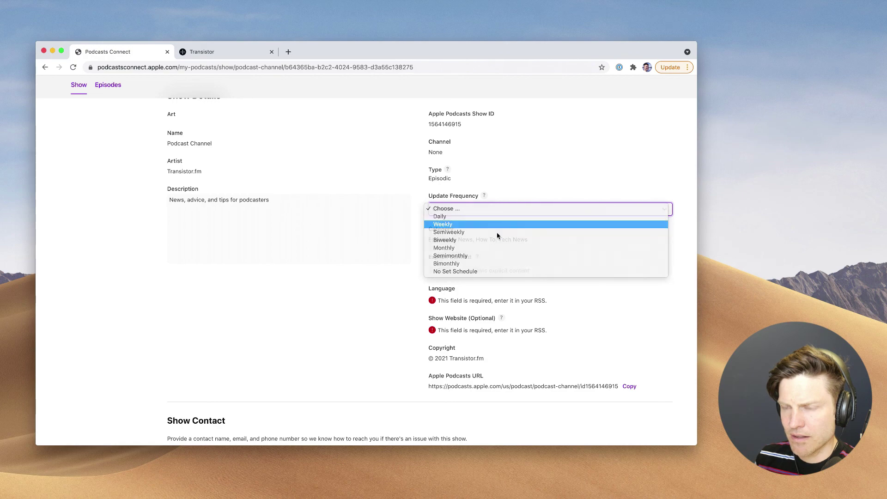
{"action": "left_click", "coordinate": [497, 225]}
{"action": "scroll", "coordinate": [507, 314], "scroll_direction": "down", "scroll_amount": 3}
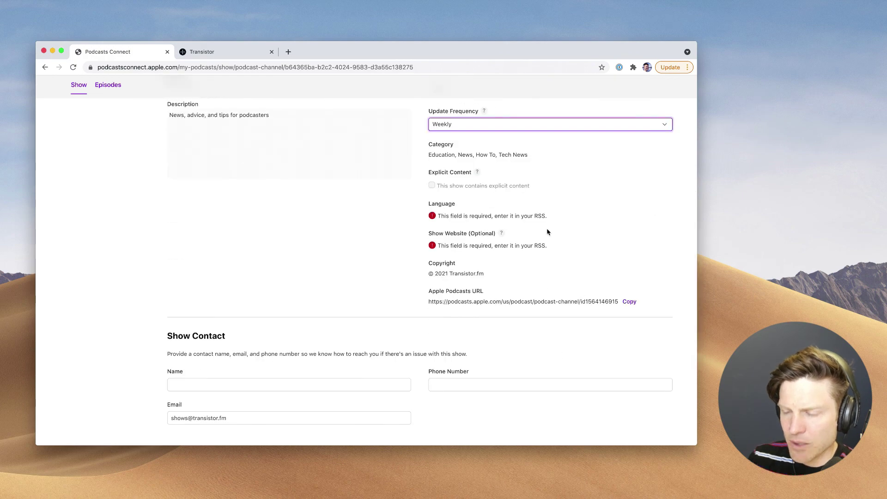
{"action": "scroll", "coordinate": [473, 310], "scroll_direction": "up", "scroll_amount": 4}
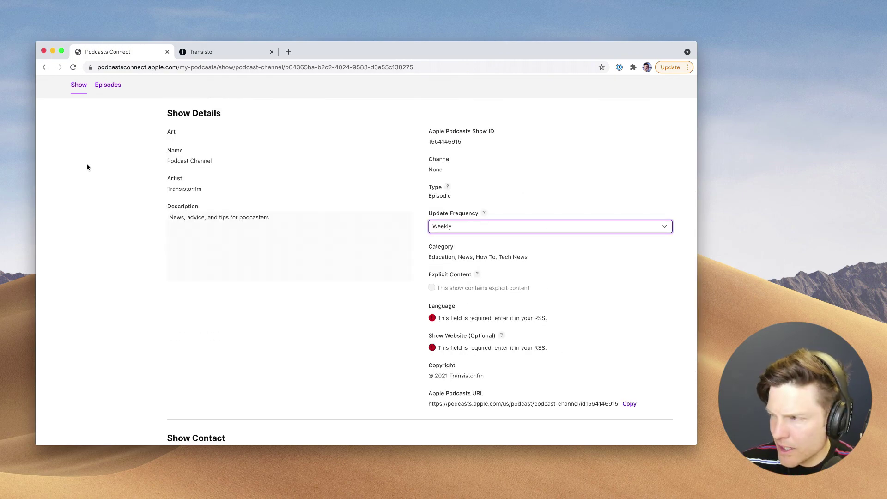
{"action": "scroll", "coordinate": [237, 248], "scroll_direction": "up", "scroll_amount": 5}
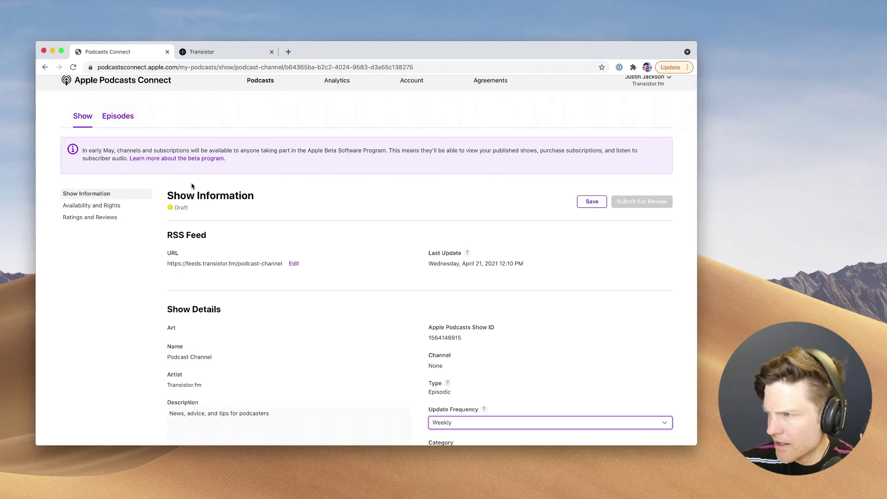
{"action": "left_click", "coordinate": [104, 208]}
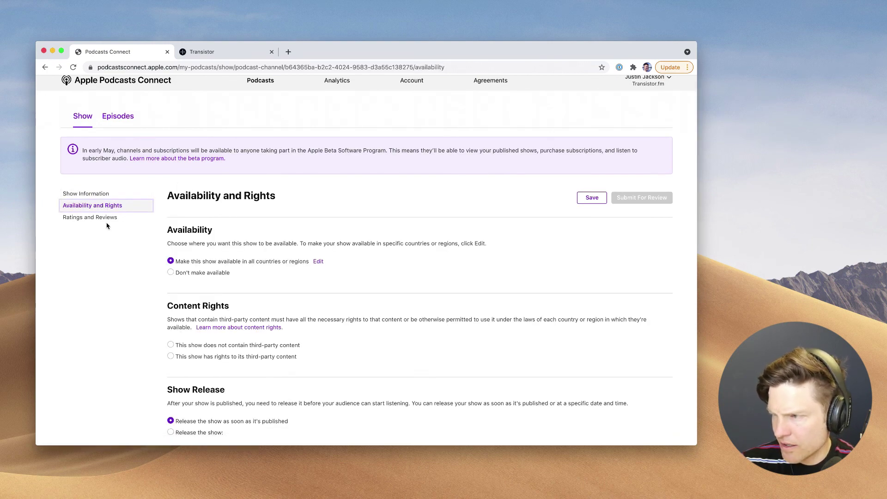
{"action": "left_click", "coordinate": [86, 200]}
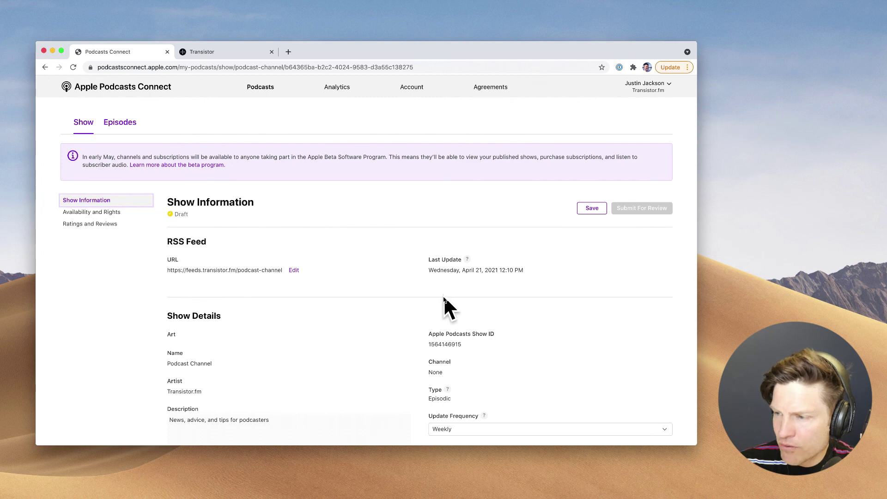
{"action": "left_click", "coordinate": [293, 270]}
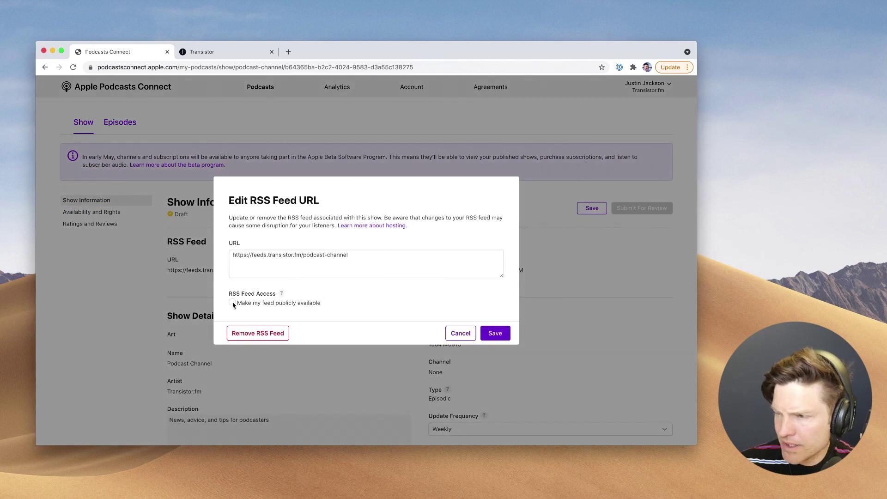
{"action": "mouse_move", "coordinate": [282, 295]}
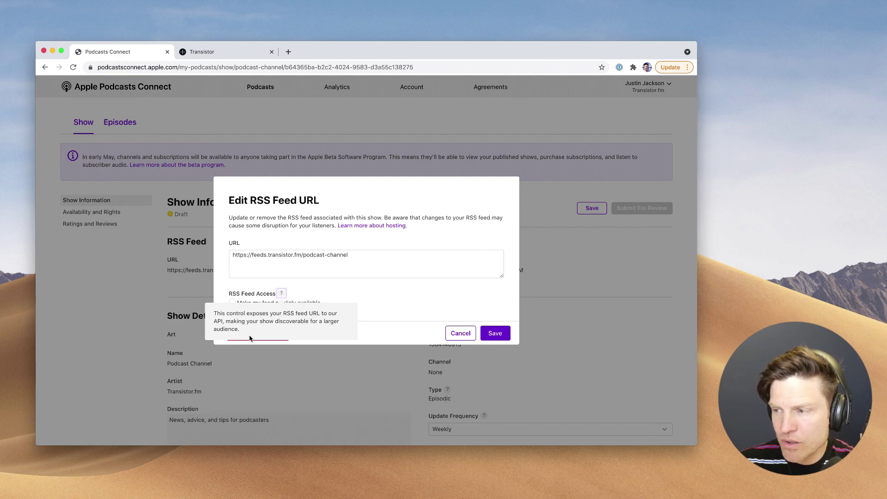
{"action": "left_click", "coordinate": [288, 52]}
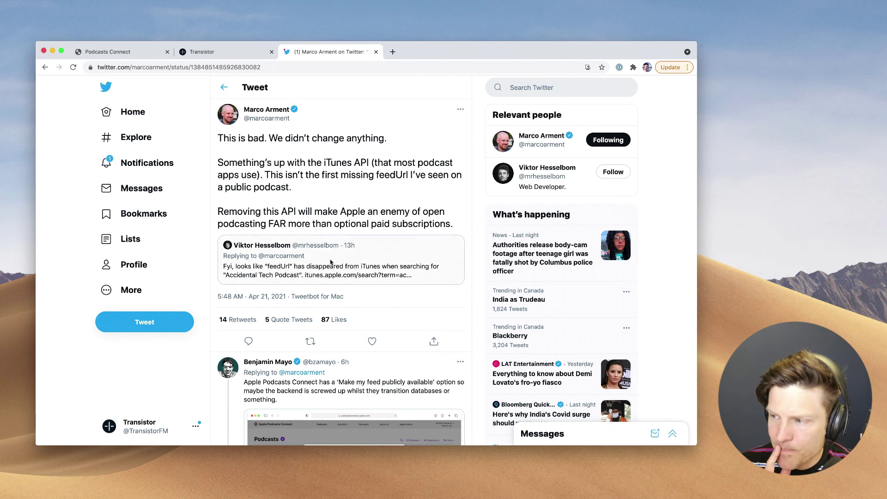
{"action": "left_click", "coordinate": [368, 264]}
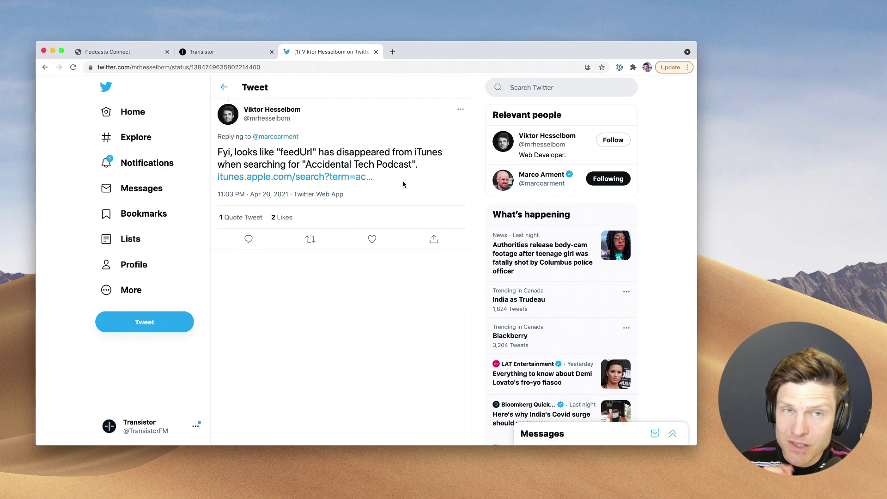
{"action": "left_click", "coordinate": [145, 52]}
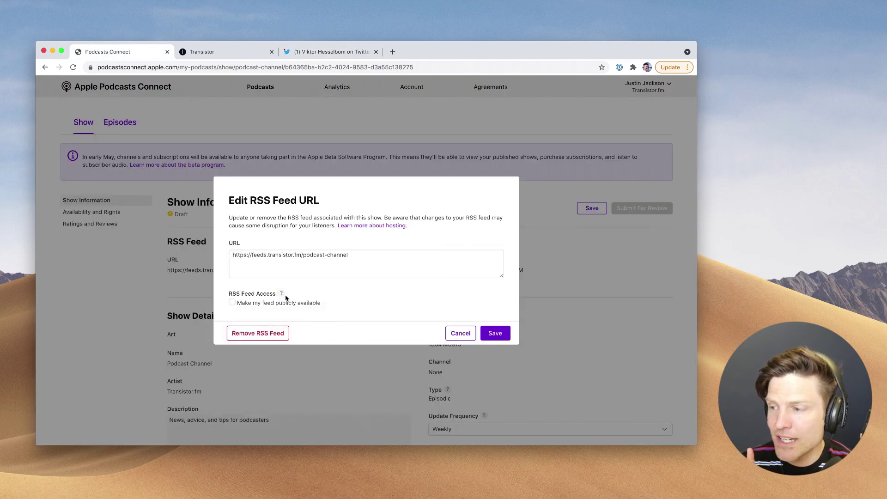
- Make the RSS feed publicly available and save the show information
{"action": "mouse_move", "coordinate": [280, 296]}
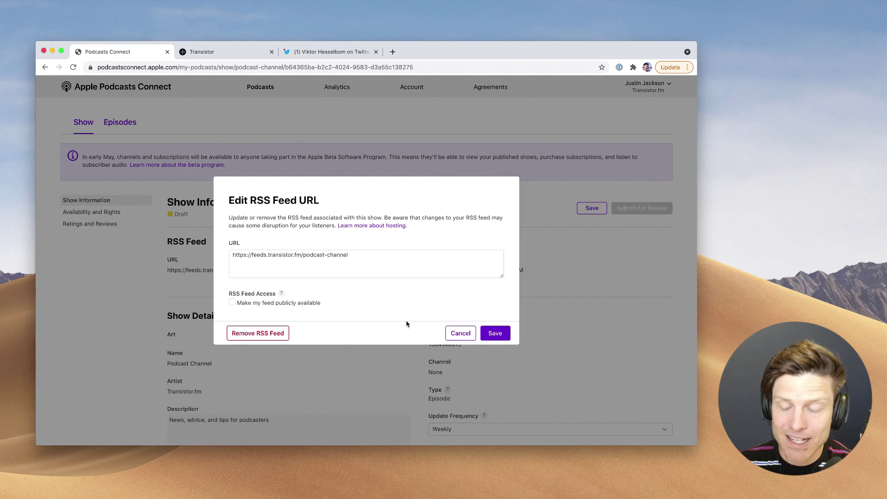
{"action": "left_click", "coordinate": [233, 303]}
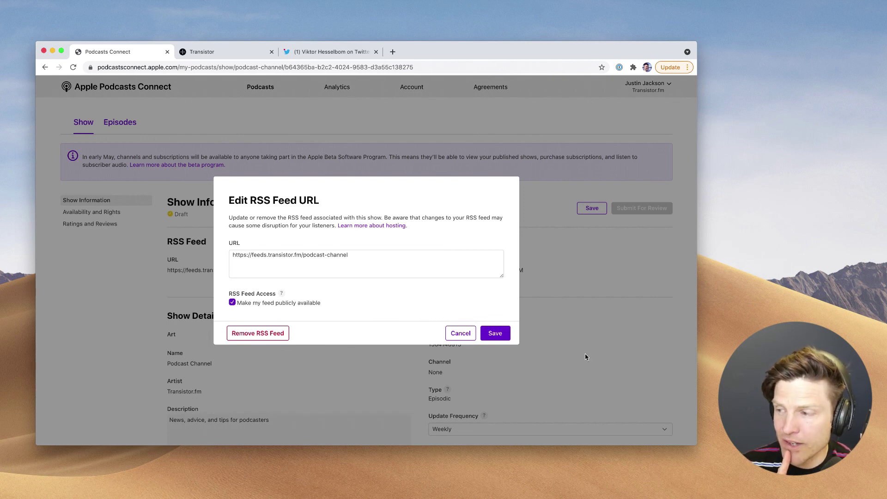
{"action": "left_click", "coordinate": [495, 333]}
{"action": "left_click", "coordinate": [591, 206]}
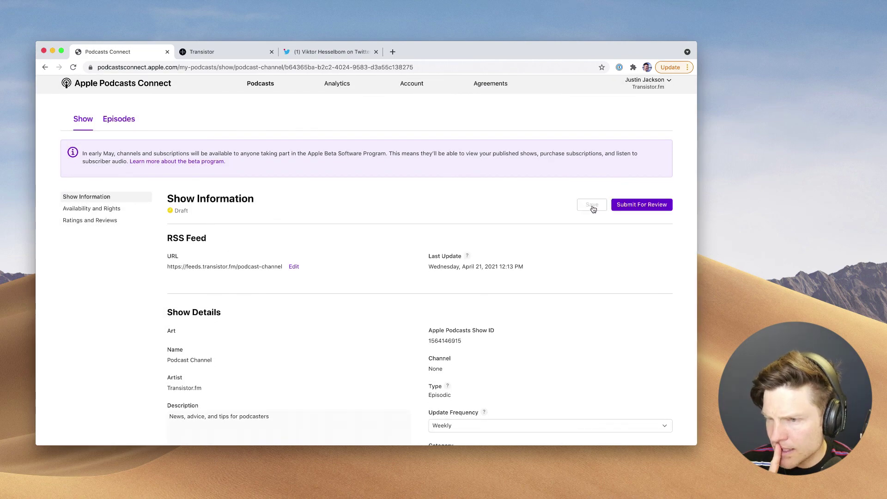
{"action": "scroll", "coordinate": [581, 318], "scroll_direction": "down", "scroll_amount": 10}
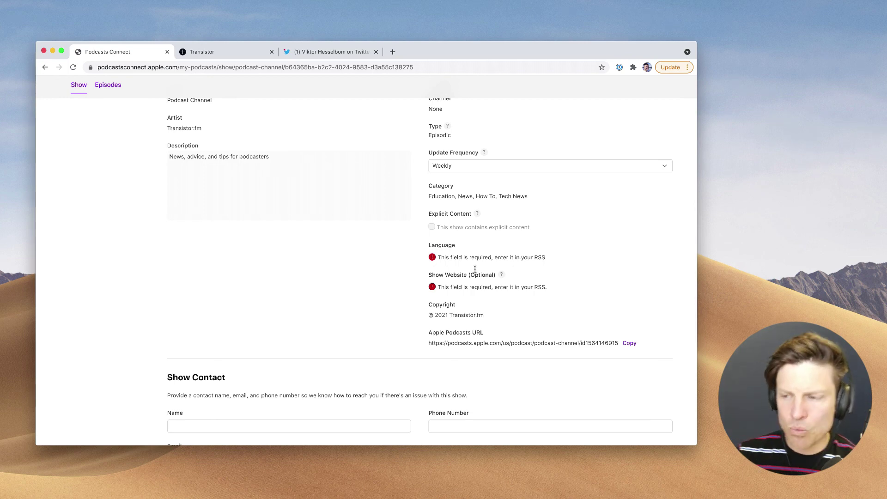
- Load the Transistor feed URL in a new tab and view its raw XML source
{"action": "left_click", "coordinate": [226, 54]}
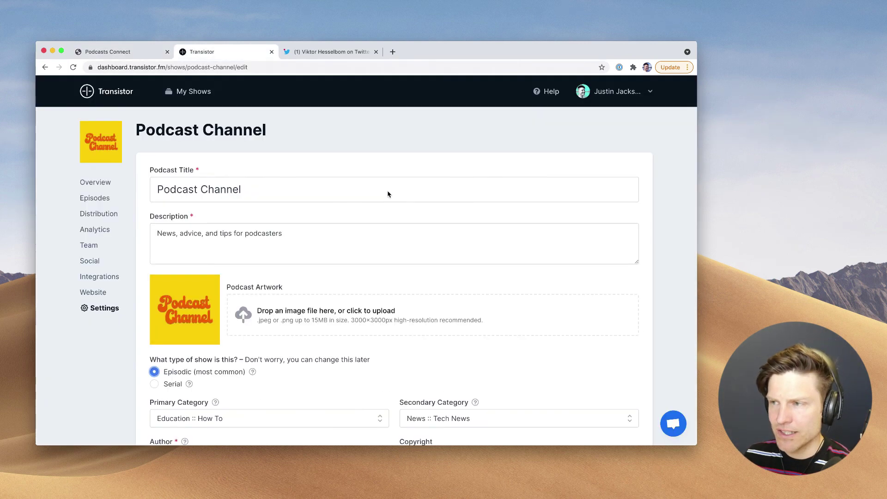
{"action": "left_click", "coordinate": [99, 214]}
{"action": "left_click", "coordinate": [628, 222]}
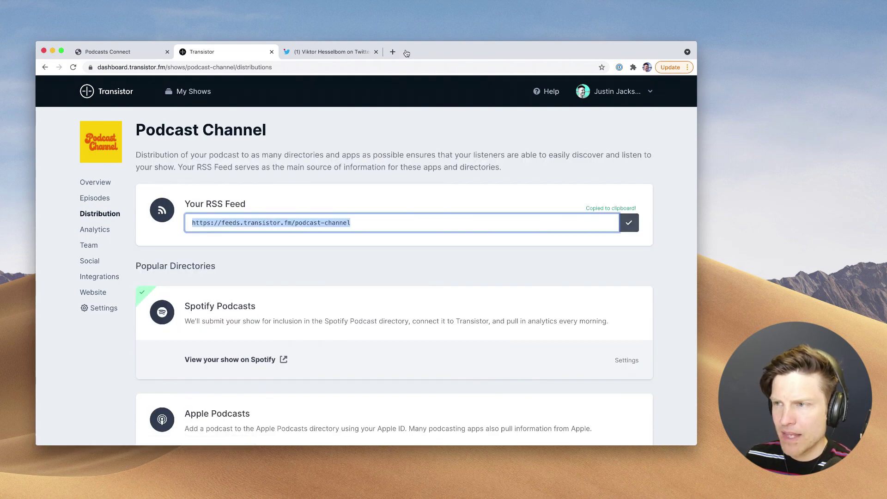
{"action": "left_click", "coordinate": [395, 52]}
{"action": "key", "text": "super+v"}
{"action": "key", "text": "Return"}
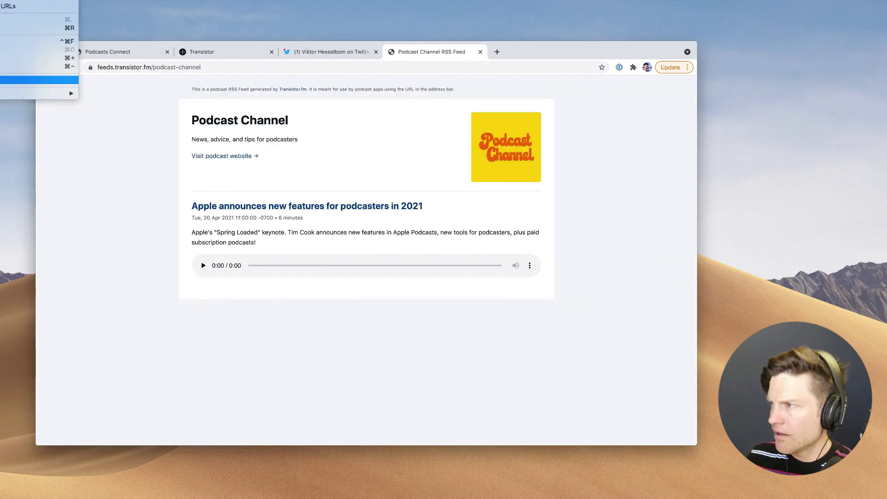
{"action": "mouse_move", "coordinate": [65, 93]}
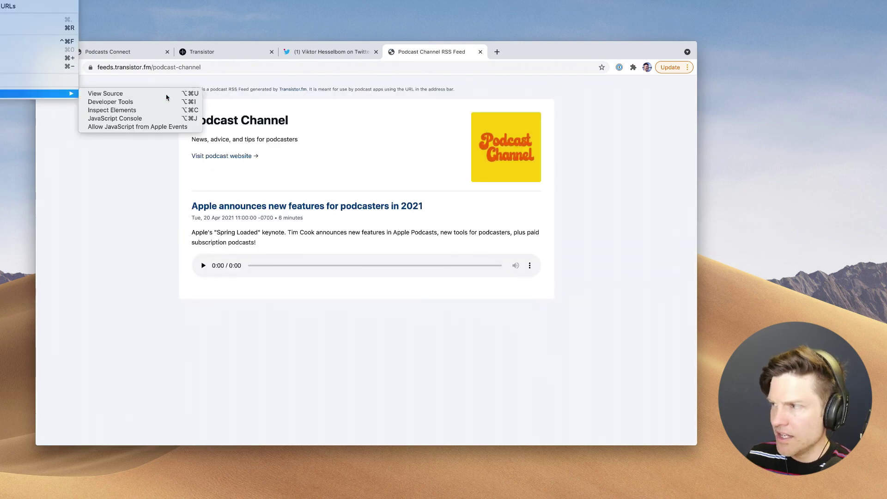
{"action": "left_click", "coordinate": [167, 95]}
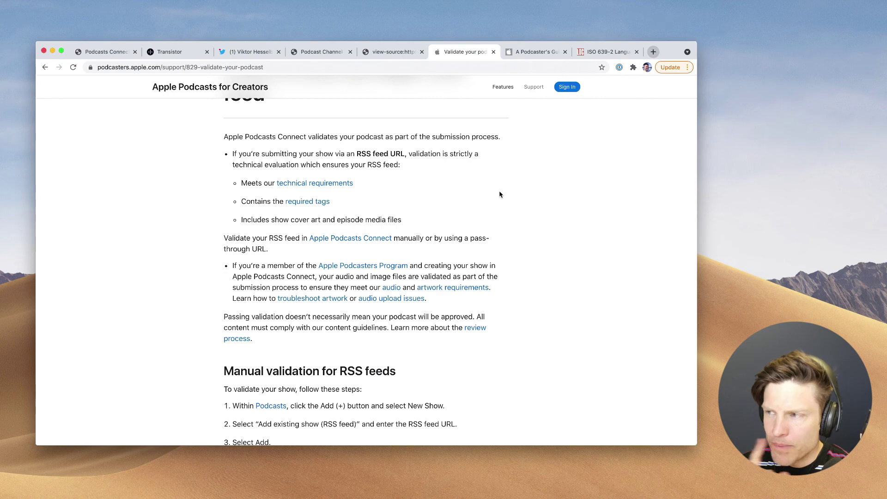
- Find 'language' in the feed source and compare it with the guide's <language> tag rules
{"action": "scroll", "coordinate": [499, 195], "scroll_direction": "up", "scroll_amount": 1}
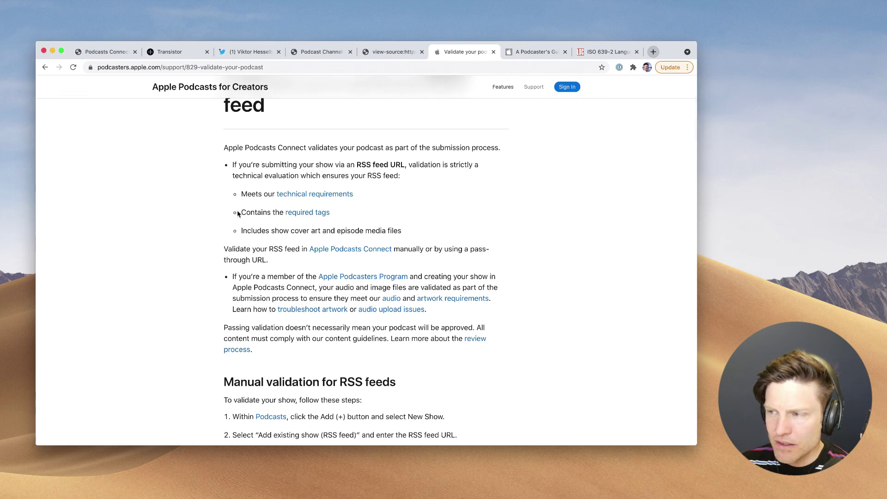
{"action": "left_click", "coordinate": [522, 55]}
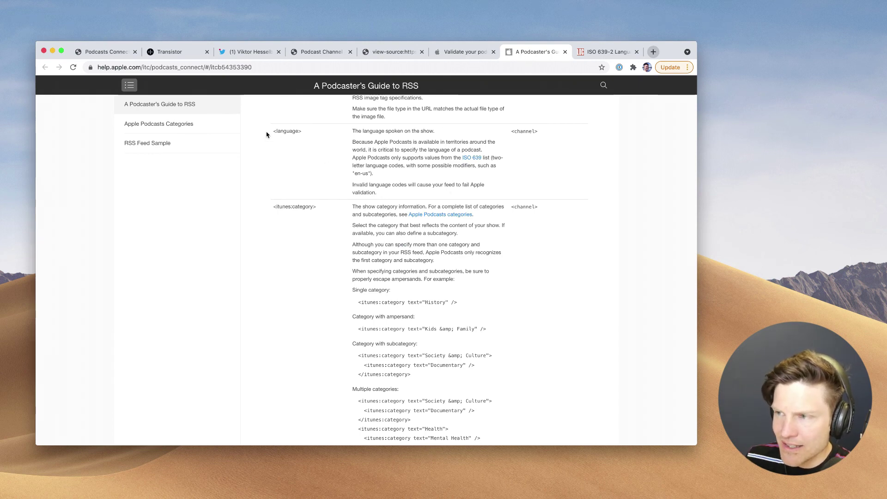
{"action": "left_click", "coordinate": [383, 51]}
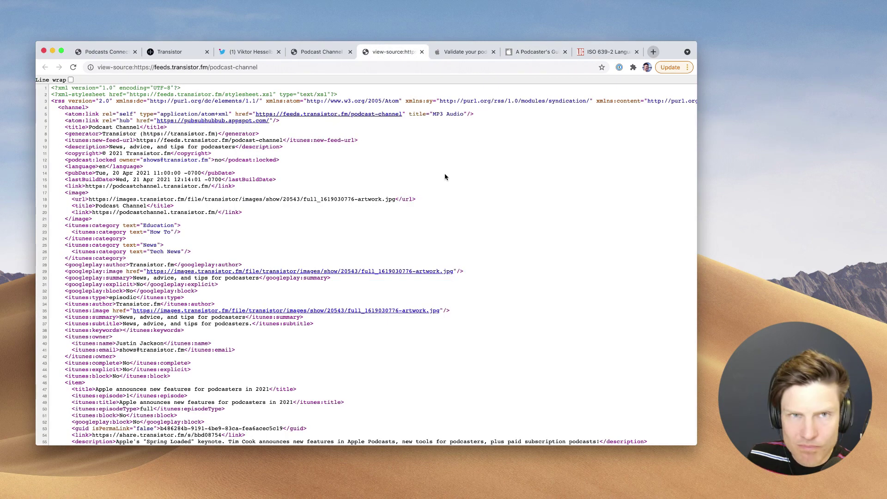
{"action": "key", "text": "super+f"}
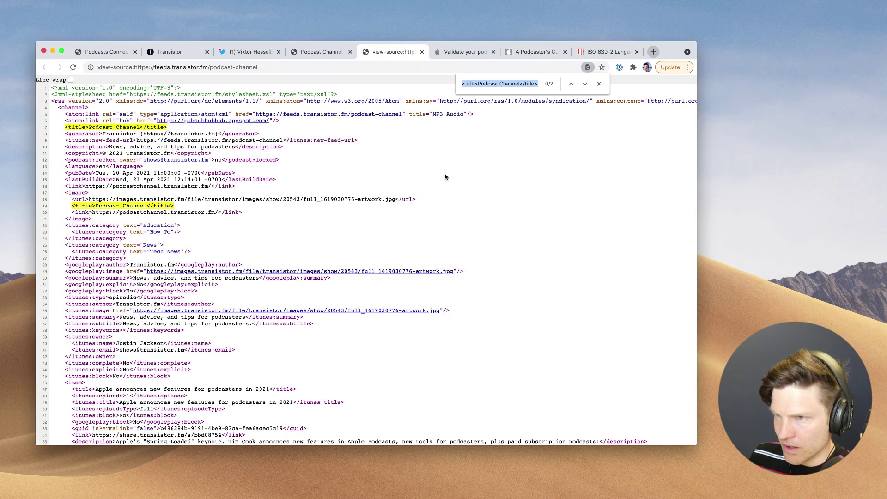
{"action": "type", "text": "language"}
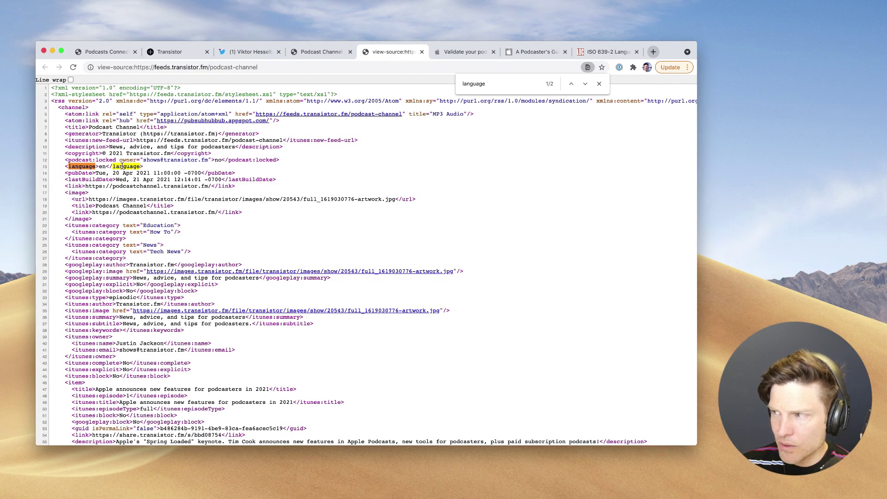
{"action": "left_click", "coordinate": [535, 52]}
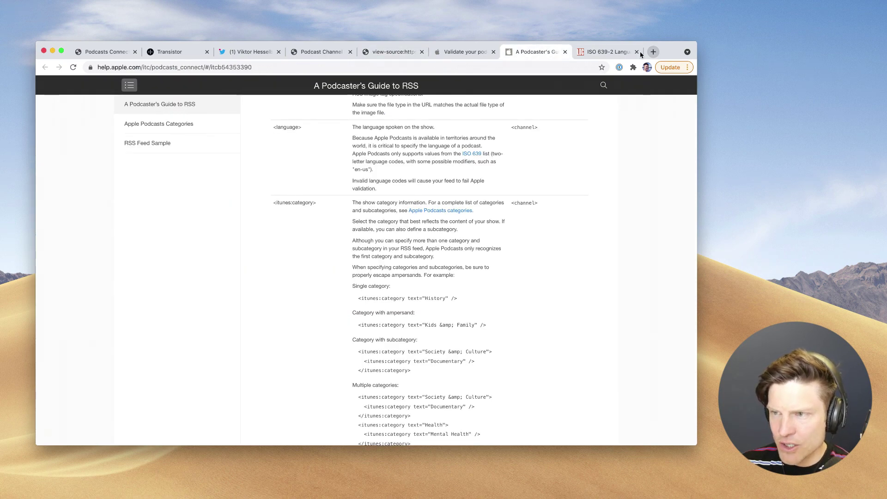
- Verify 'en' is English's ISO 639-2 two-letter code, then go back to Podcasts Connect
{"action": "left_click", "coordinate": [609, 52]}
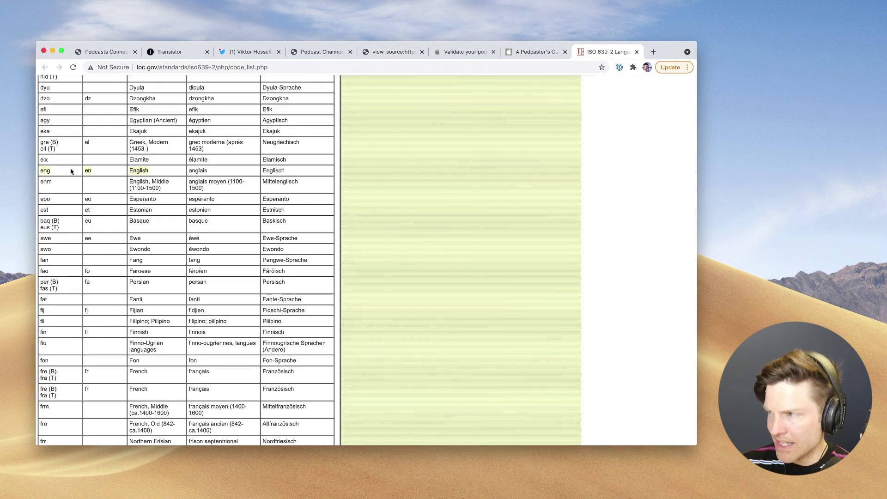
{"action": "double_click", "coordinate": [88, 171]}
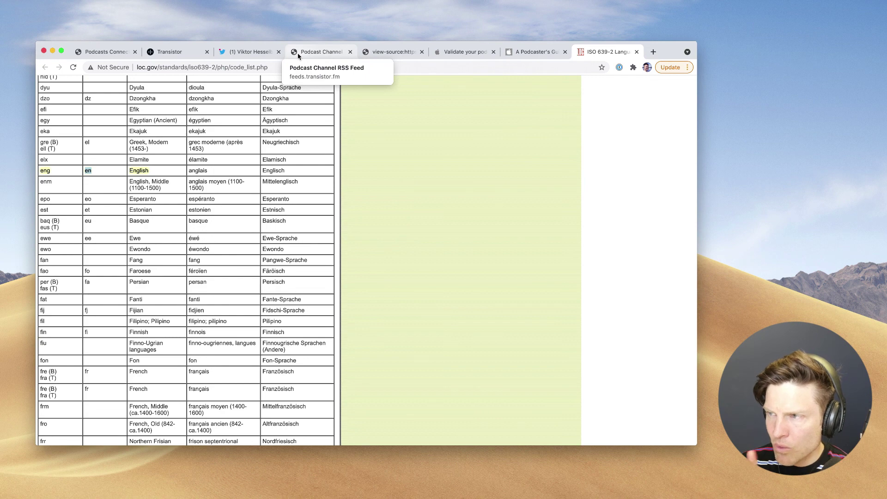
{"action": "left_click", "coordinate": [100, 54]}
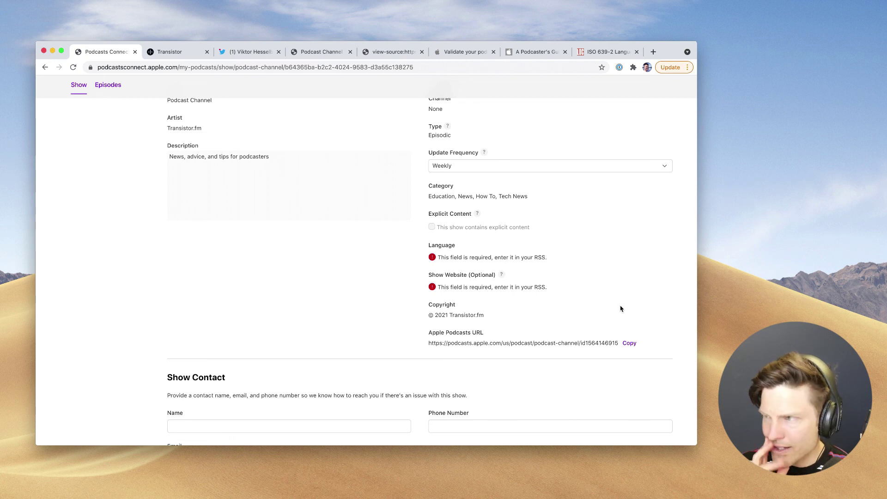
- Revisit the show list and reopen Podcast Channel so Last Update shows 12:19 PM
{"action": "scroll", "coordinate": [617, 280], "scroll_direction": "up", "scroll_amount": 5}
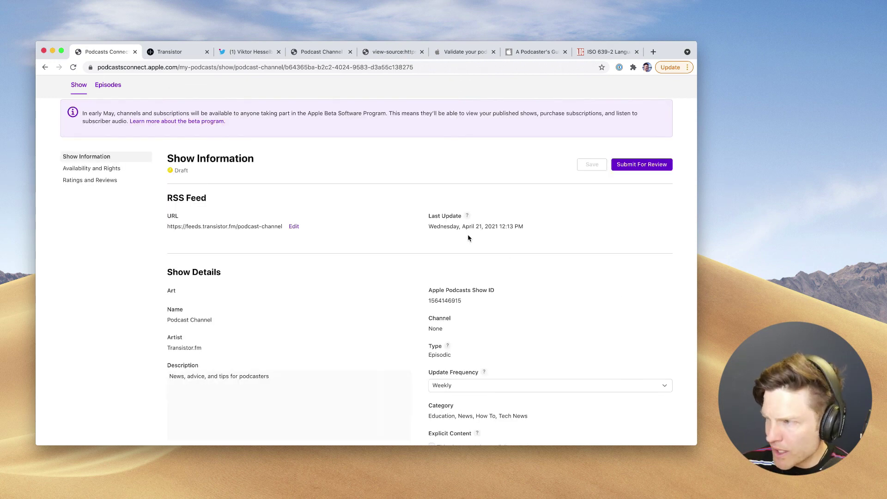
{"action": "scroll", "coordinate": [473, 252], "scroll_direction": "down", "scroll_amount": 1}
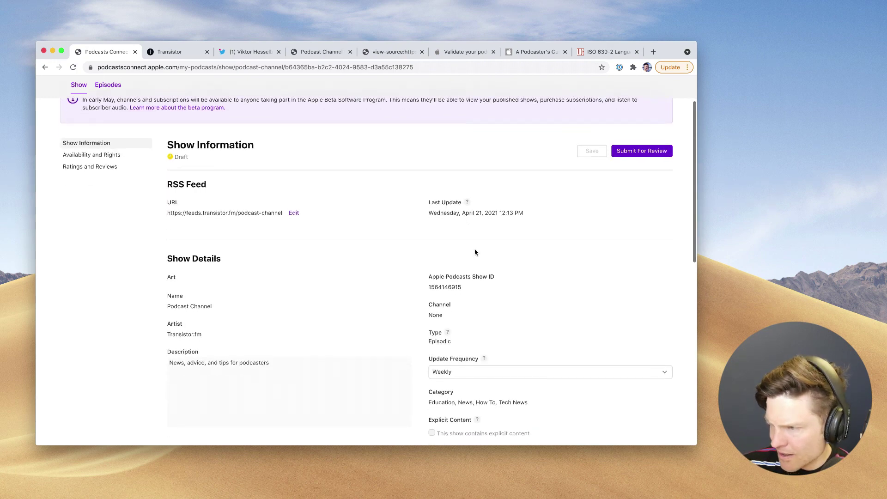
{"action": "scroll", "coordinate": [261, 219], "scroll_direction": "down", "scroll_amount": 15}
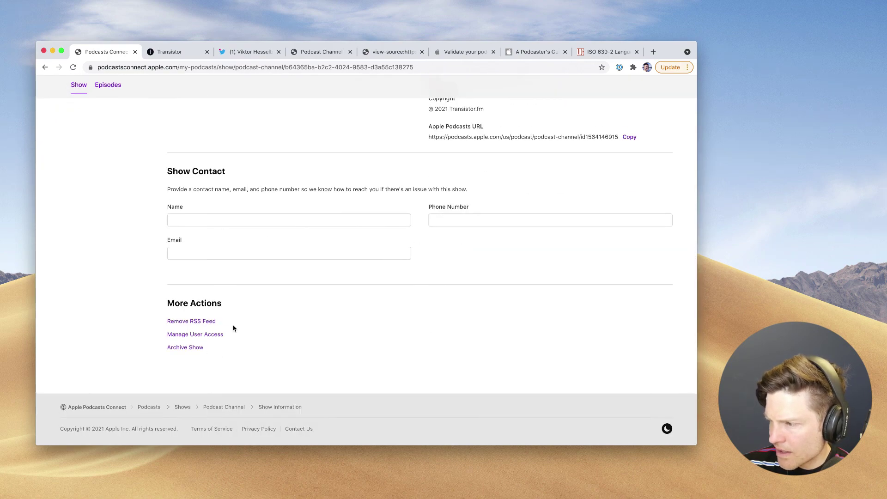
{"action": "scroll", "coordinate": [240, 326], "scroll_direction": "up", "scroll_amount": 15}
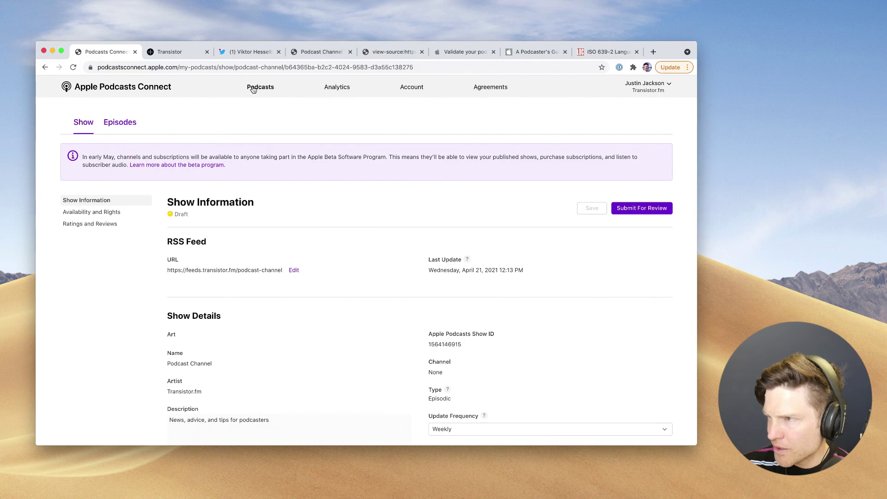
{"action": "left_click", "coordinate": [254, 88]}
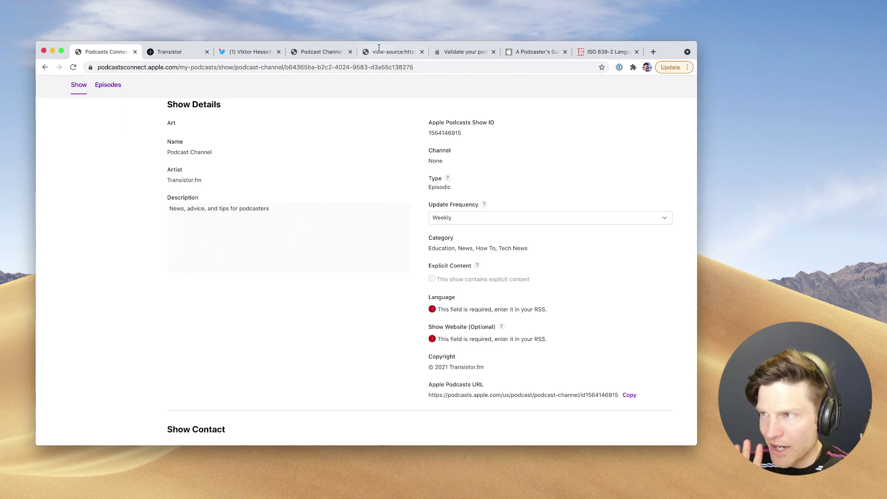
{"action": "left_click", "coordinate": [174, 51]}
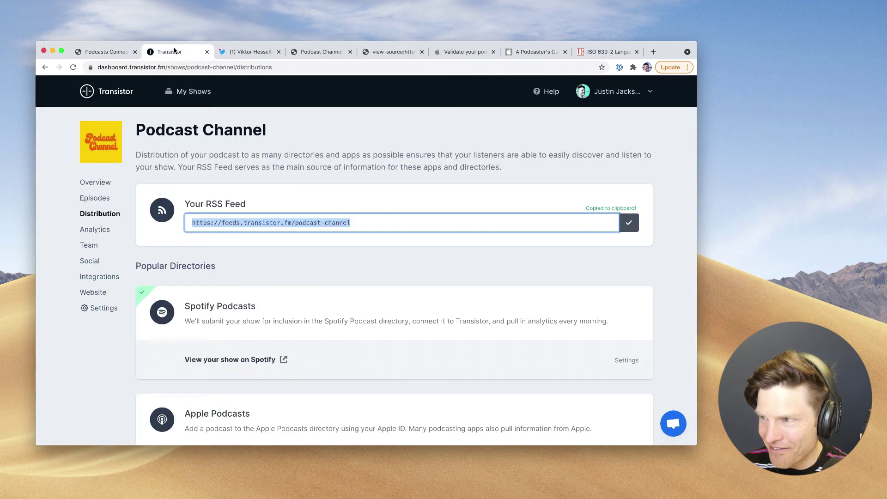
{"action": "left_click", "coordinate": [116, 52]}
{"action": "scroll", "coordinate": [633, 188], "scroll_direction": "up", "scroll_amount": 5}
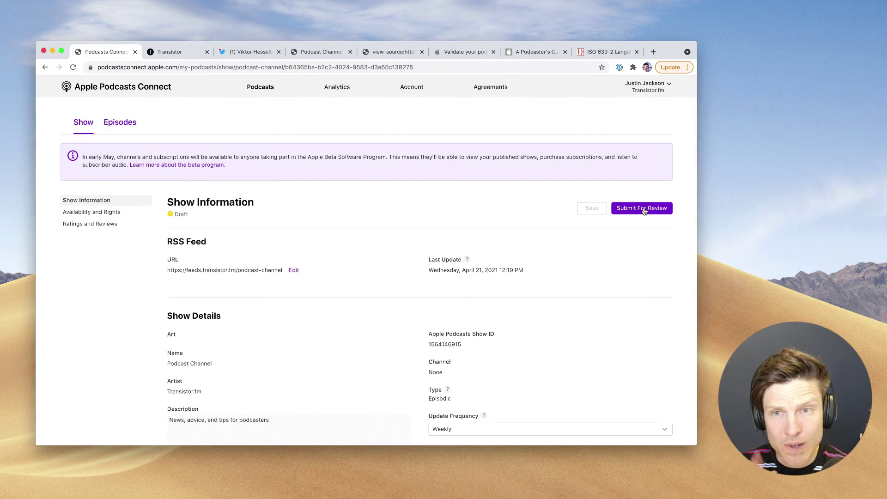
- Submit the draft for review and inspect the issues: Art and Contact Phone Number required
{"action": "left_click", "coordinate": [643, 213]}
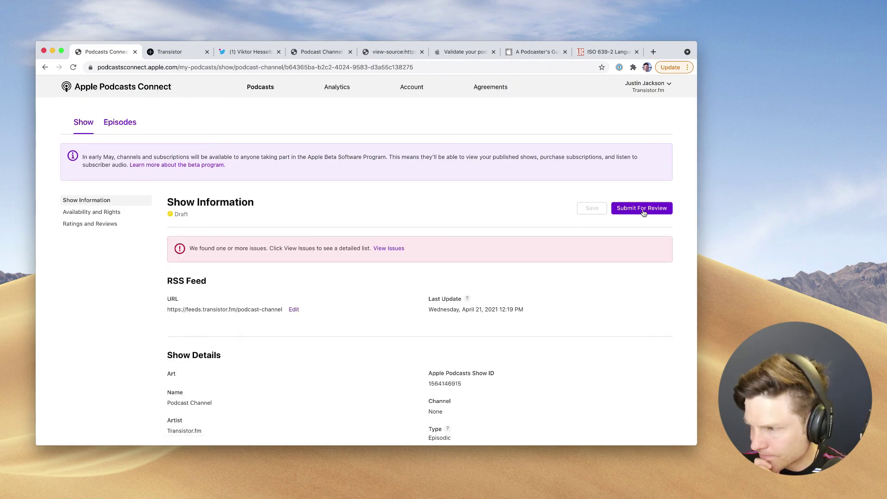
{"action": "left_click", "coordinate": [388, 248]}
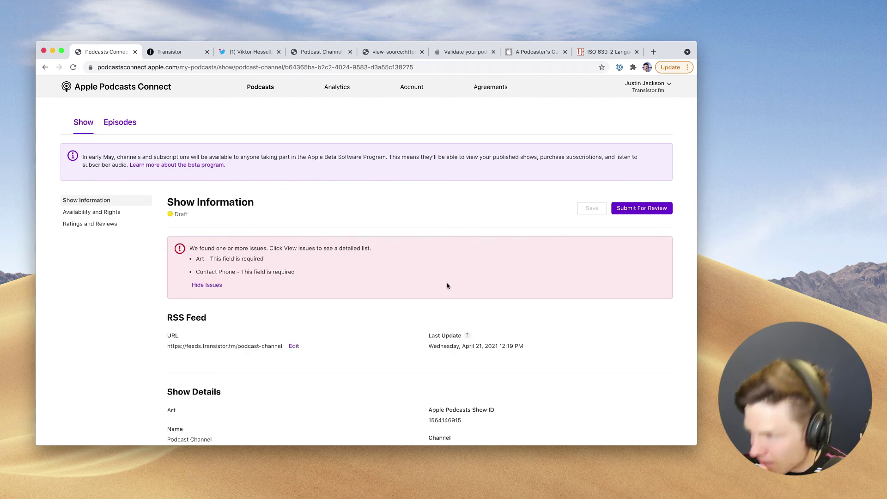
{"action": "scroll", "coordinate": [448, 295], "scroll_direction": "down", "scroll_amount": 1}
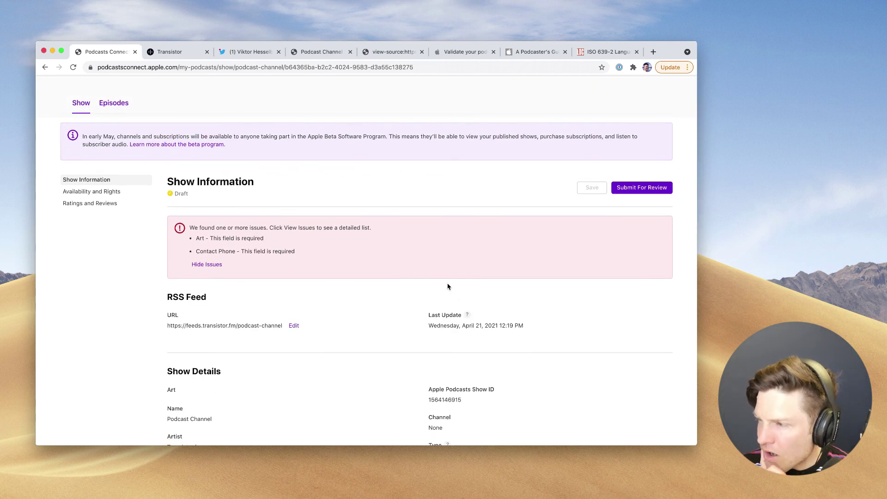
{"action": "scroll", "coordinate": [454, 298], "scroll_direction": "down", "scroll_amount": 2}
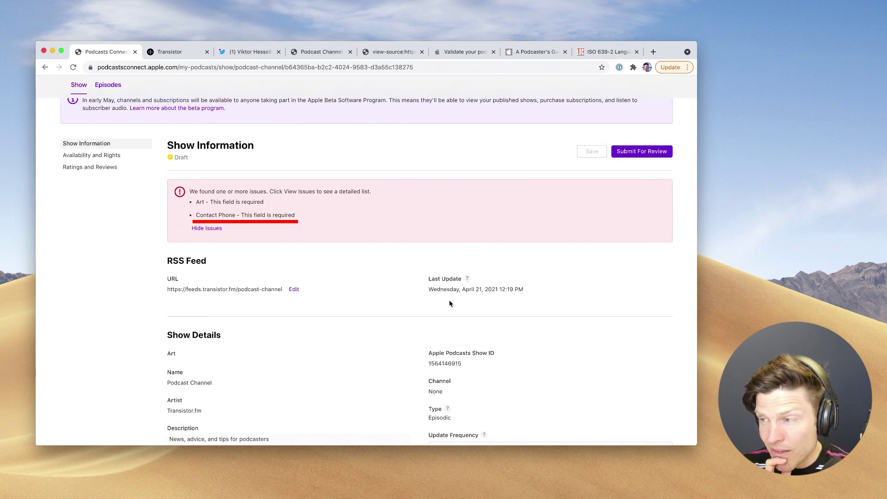
{"action": "scroll", "coordinate": [409, 305], "scroll_direction": "down", "scroll_amount": 3}
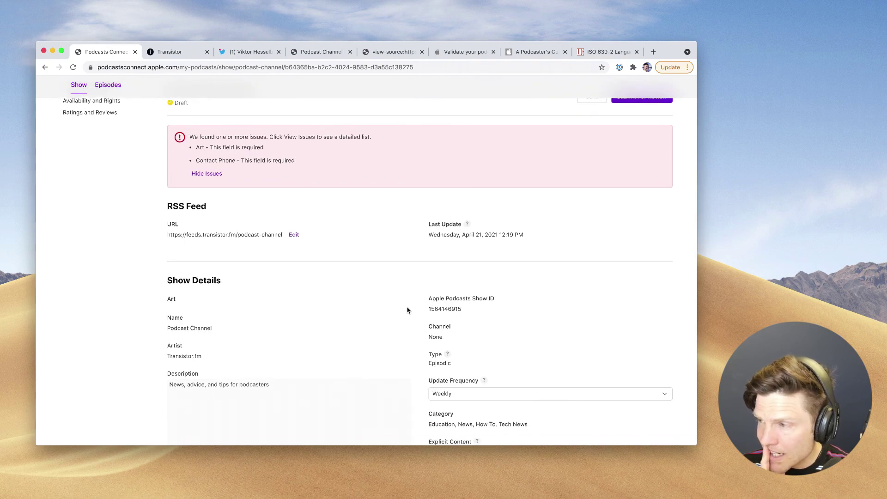
{"action": "scroll", "coordinate": [407, 309], "scroll_direction": "down", "scroll_amount": 10}
{"action": "scroll", "coordinate": [408, 310], "scroll_direction": "down", "scroll_amount": 3}
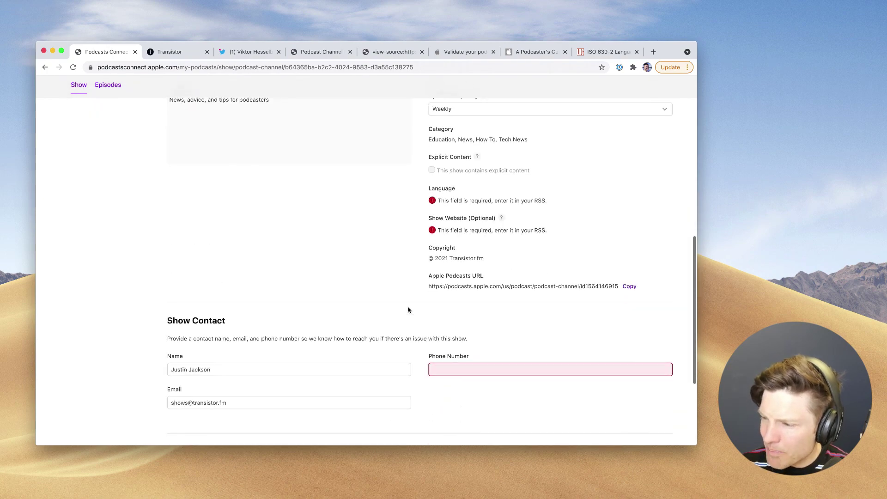
{"action": "scroll", "coordinate": [408, 305], "scroll_direction": "down", "scroll_amount": 5}
{"action": "scroll", "coordinate": [406, 300], "scroll_direction": "up", "scroll_amount": 15}
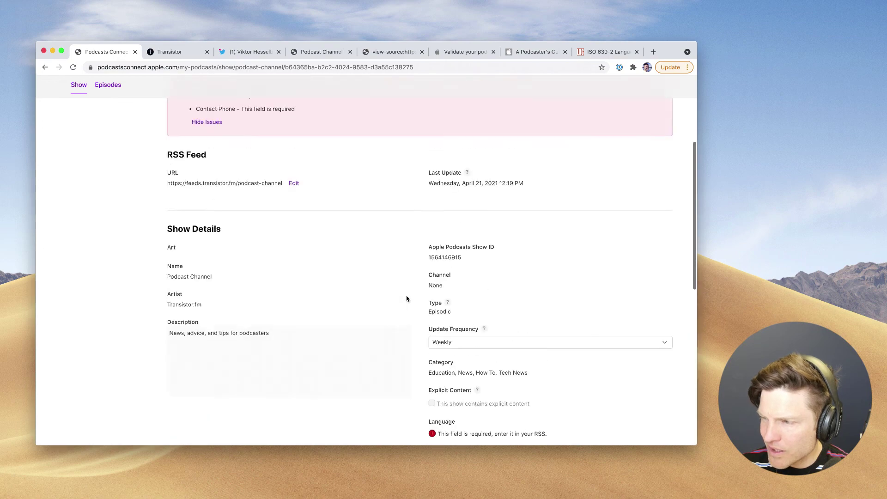
{"action": "left_click", "coordinate": [189, 51]}
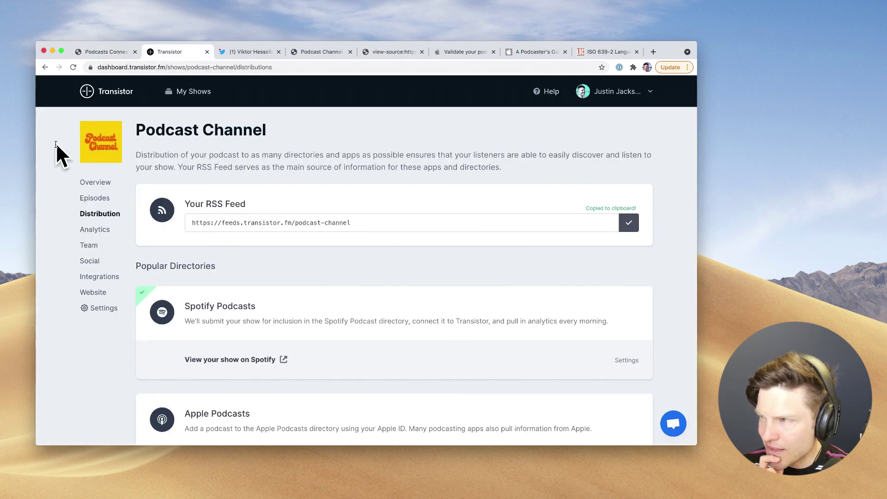
- Open the feed's <itunes:image> URL to confirm the yellow Podcast Channel artwork loads
{"action": "left_click", "coordinate": [465, 54]}
{"action": "left_click", "coordinate": [535, 52]}
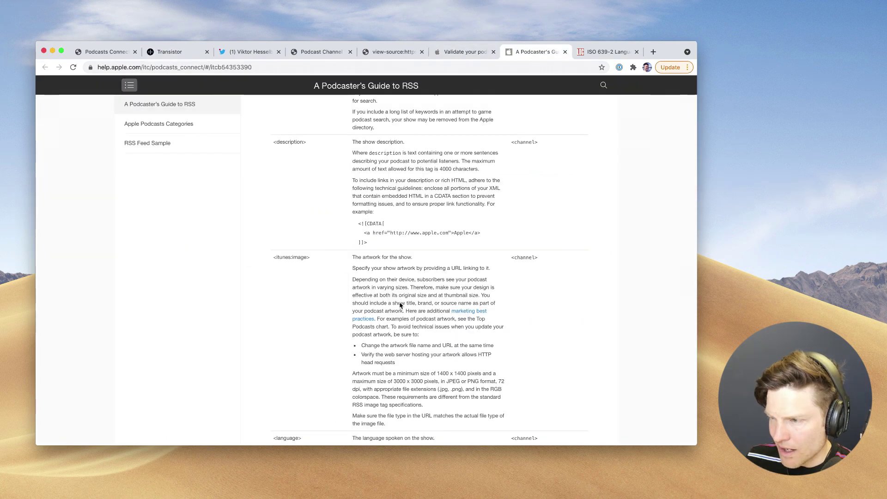
{"action": "scroll", "coordinate": [323, 231], "scroll_direction": "down", "scroll_amount": 2}
{"action": "left_click_drag", "start_coordinate": [310, 216], "coordinate": [273, 216]}
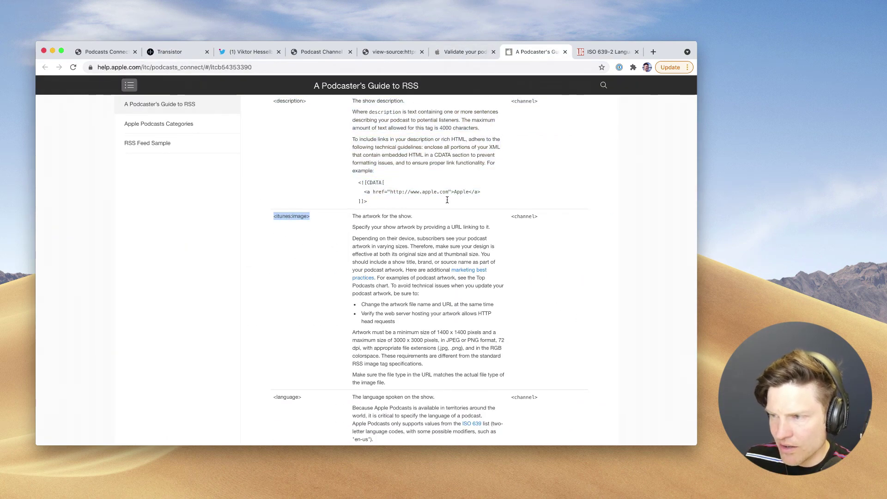
{"action": "left_click", "coordinate": [404, 52]}
{"action": "scroll", "coordinate": [588, 170], "scroll_direction": "down", "scroll_amount": 3}
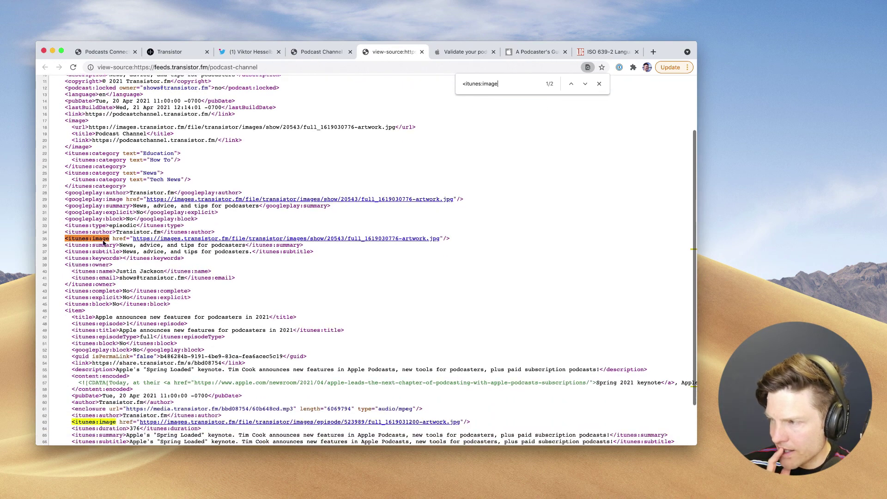
{"action": "left_click", "coordinate": [215, 240]}
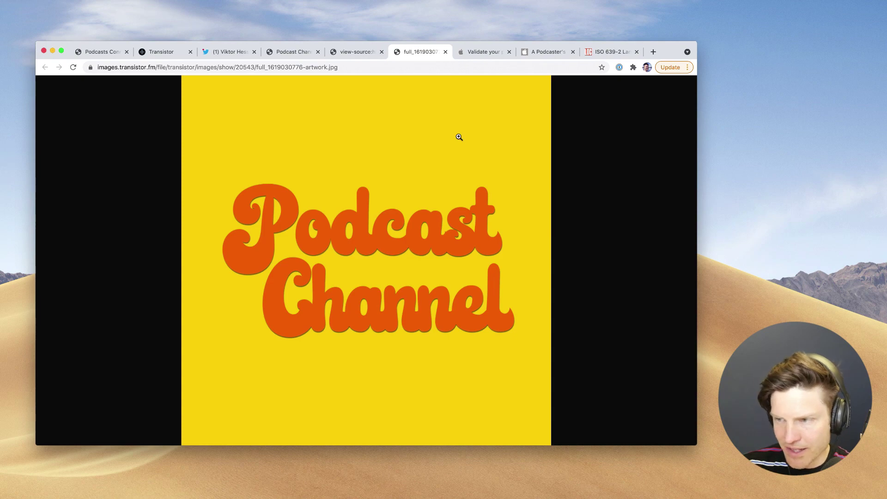
- Return to the Podcasts Connect show page's empty Contact Phone field
{"action": "left_click", "coordinate": [112, 52]}
{"action": "scroll", "coordinate": [529, 315], "scroll_direction": "down", "scroll_amount": 1}
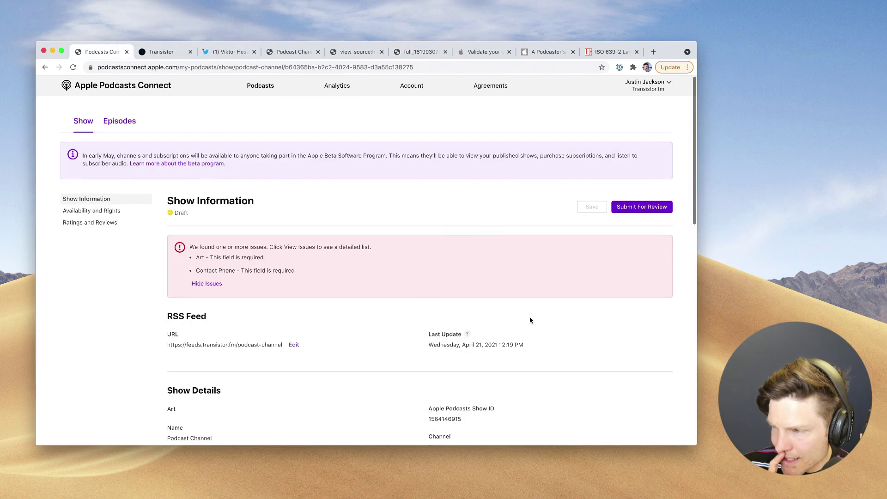
{"action": "scroll", "coordinate": [537, 322], "scroll_direction": "down", "scroll_amount": 10}
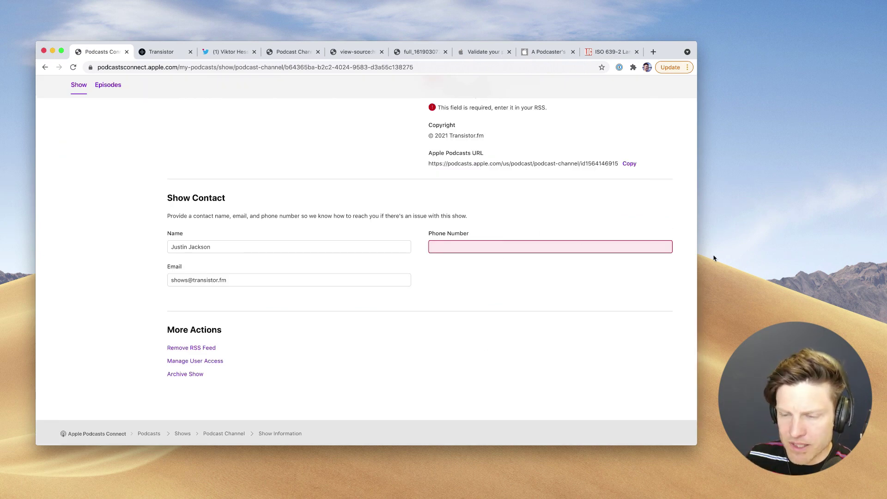
- Reload the show page, resubmit for review, and view the lone remaining Art issue
{"action": "key", "text": "super+r"}
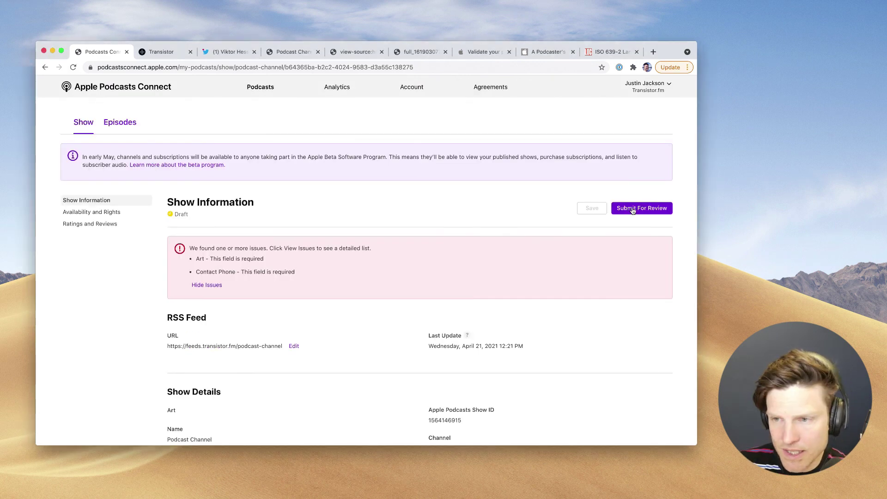
{"action": "left_click", "coordinate": [633, 209]}
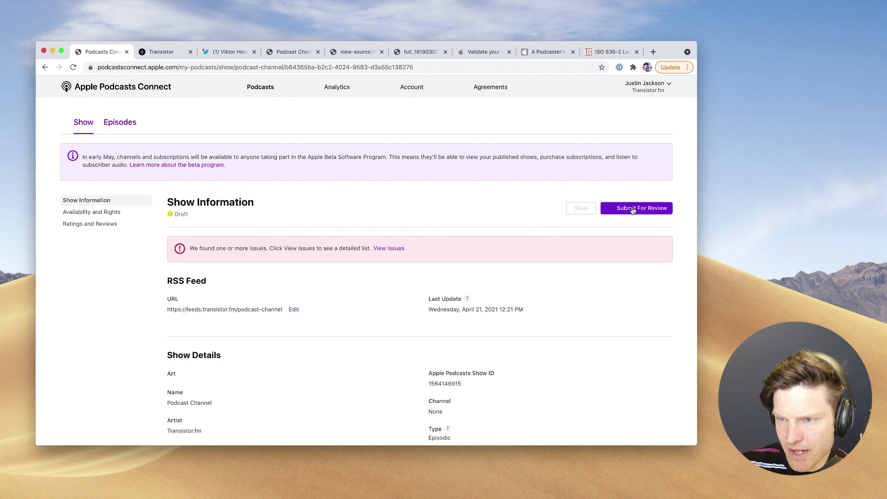
{"action": "left_click", "coordinate": [392, 249]}
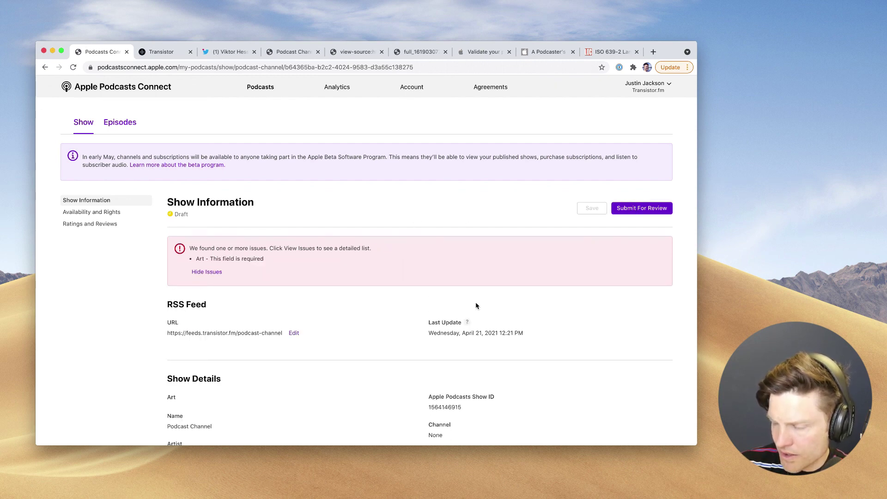
{"action": "scroll", "coordinate": [479, 307], "scroll_direction": "down", "scroll_amount": 2}
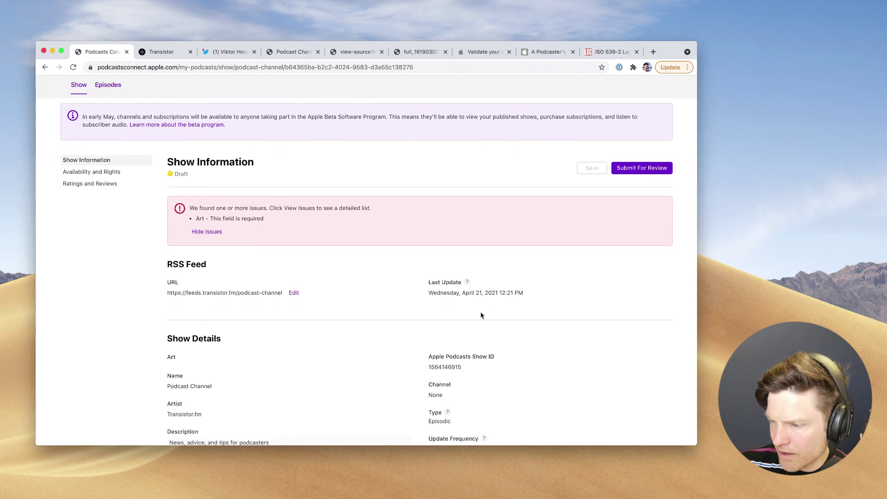
{"action": "scroll", "coordinate": [480, 314], "scroll_direction": "down", "scroll_amount": 2}
{"action": "scroll", "coordinate": [483, 324], "scroll_direction": "up", "scroll_amount": 4}
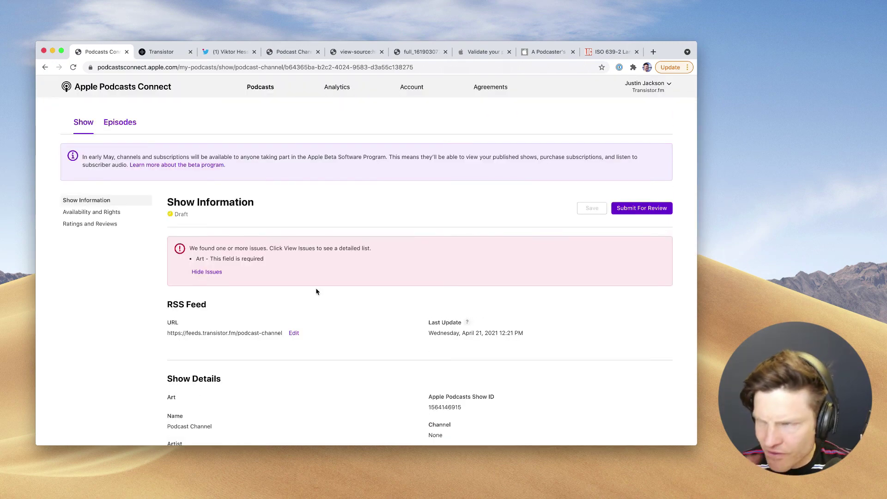
{"action": "scroll", "coordinate": [317, 291], "scroll_direction": "down", "scroll_amount": 1}
{"action": "scroll", "coordinate": [316, 291], "scroll_direction": "up", "scroll_amount": 1}
{"action": "left_click", "coordinate": [426, 53]}
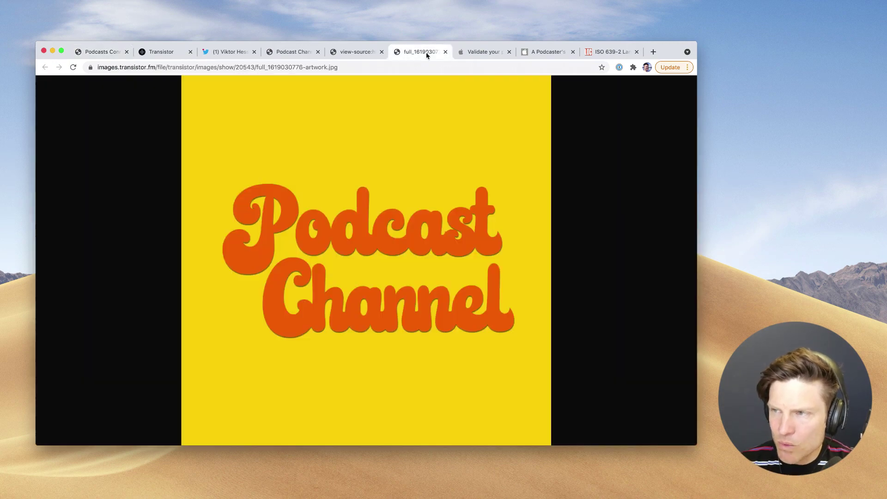
{"action": "left_click", "coordinate": [354, 54]}
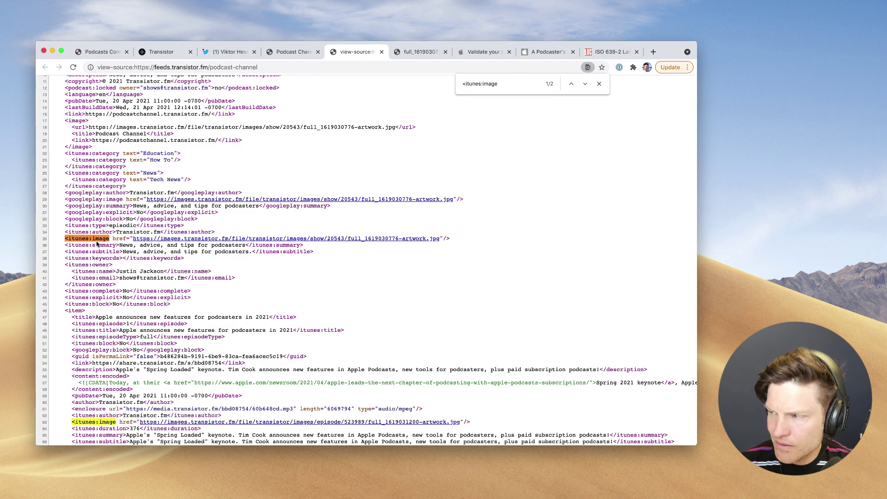
{"action": "left_click", "coordinate": [104, 53]}
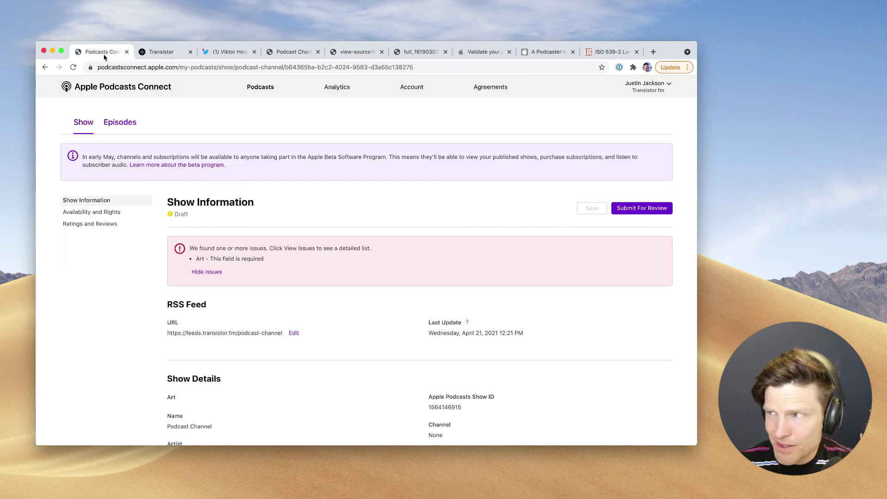